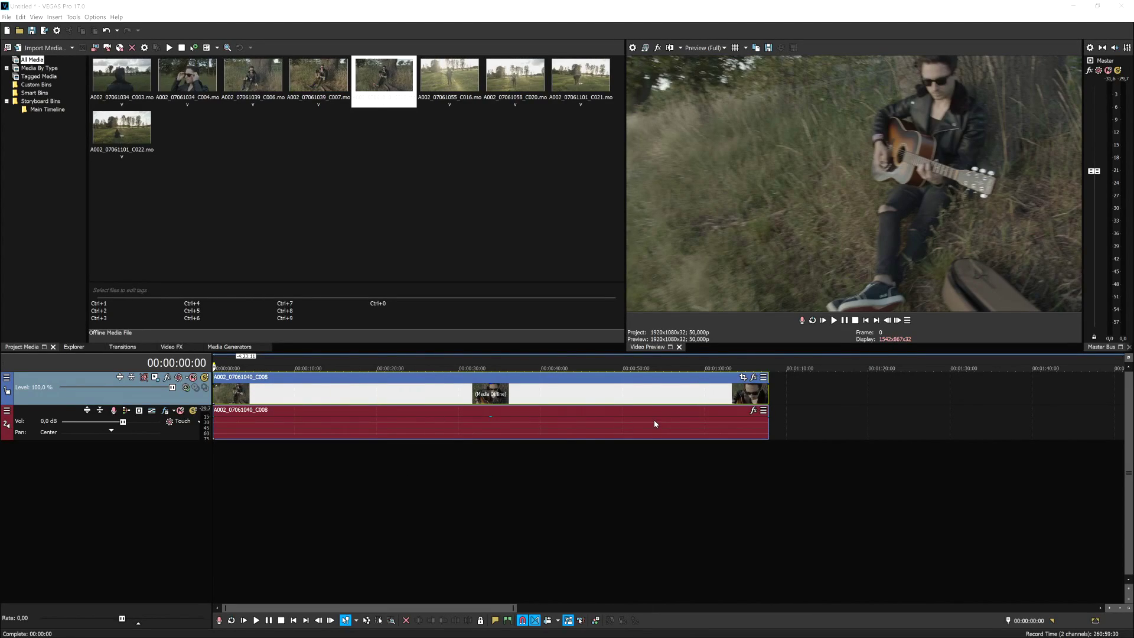
Select the guitar clip's audio event, zoom in, preview to about 11 seconds, and show Video FX.
left_click(655, 426)
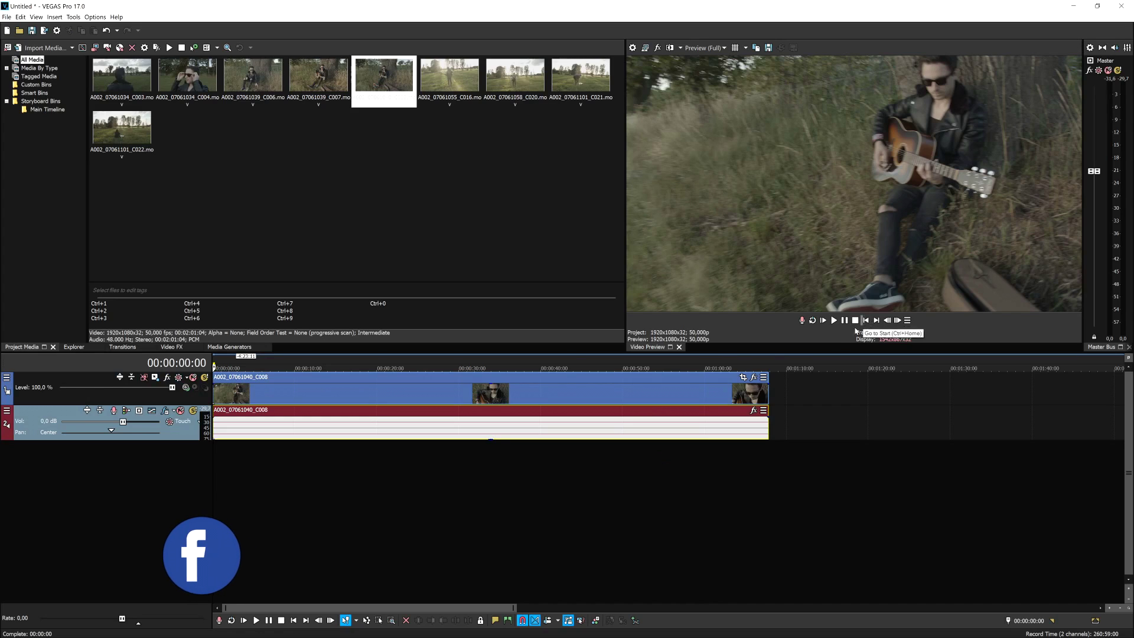
scroll(721, 364, "up", 2)
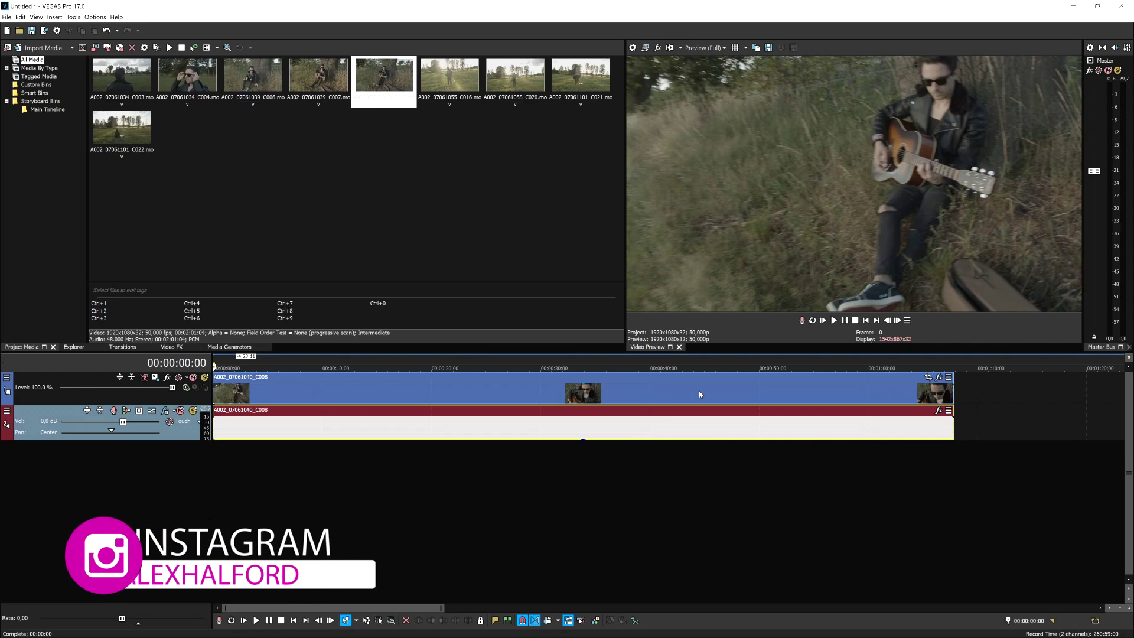
left_click(833, 319)
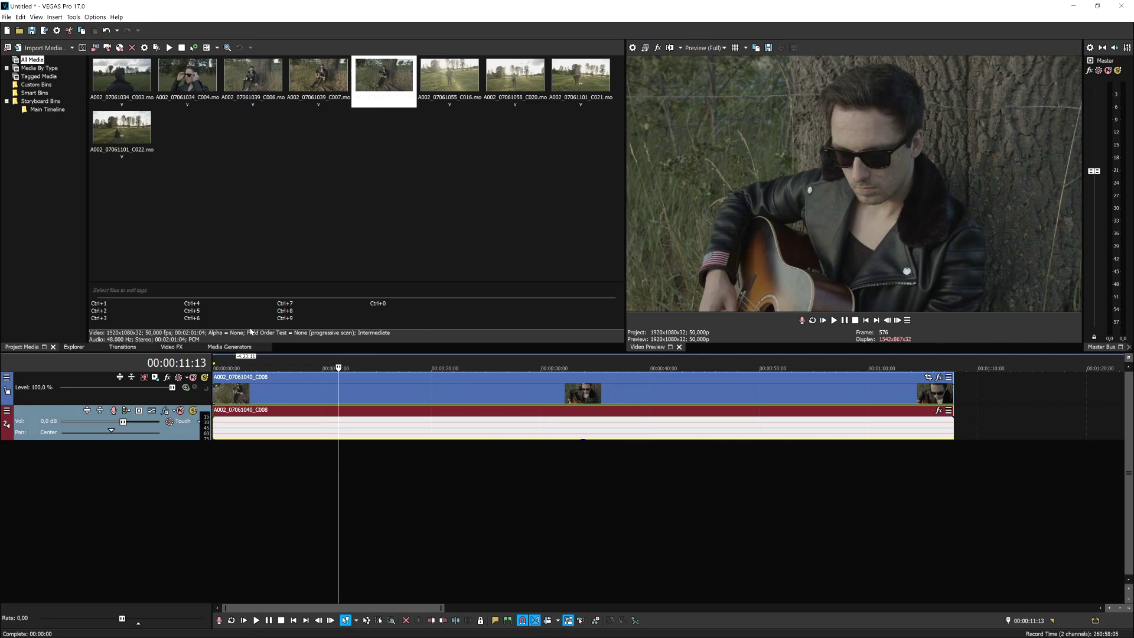
left_click(177, 348)
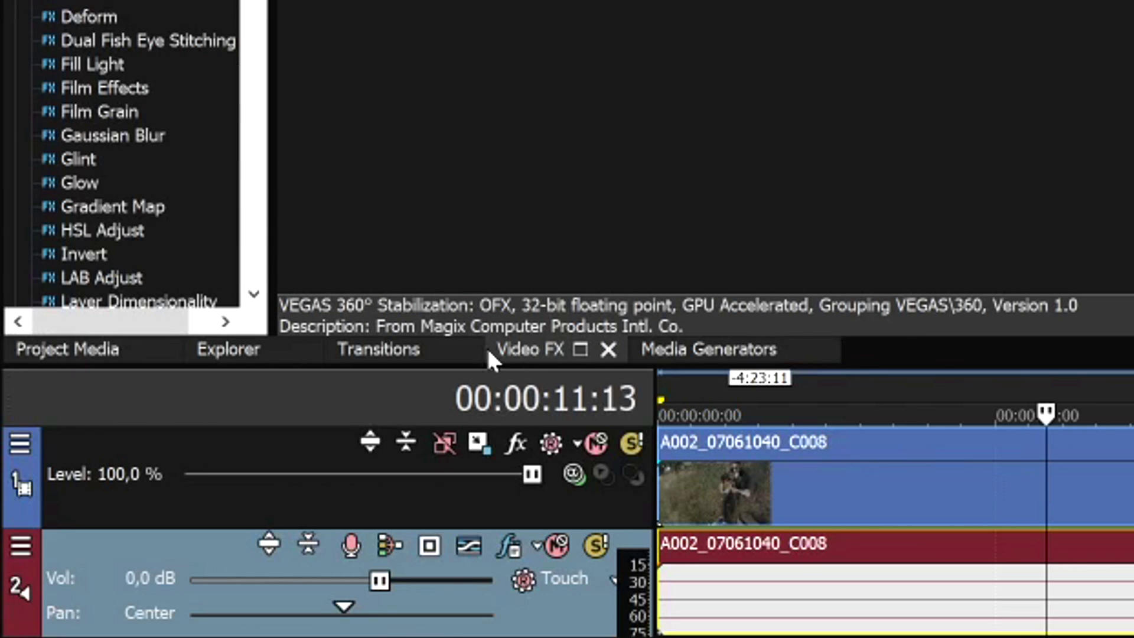
Apply the LUT Filter effect from Video FX to the guitar clip.
scroll(130, 153, "down", 15)
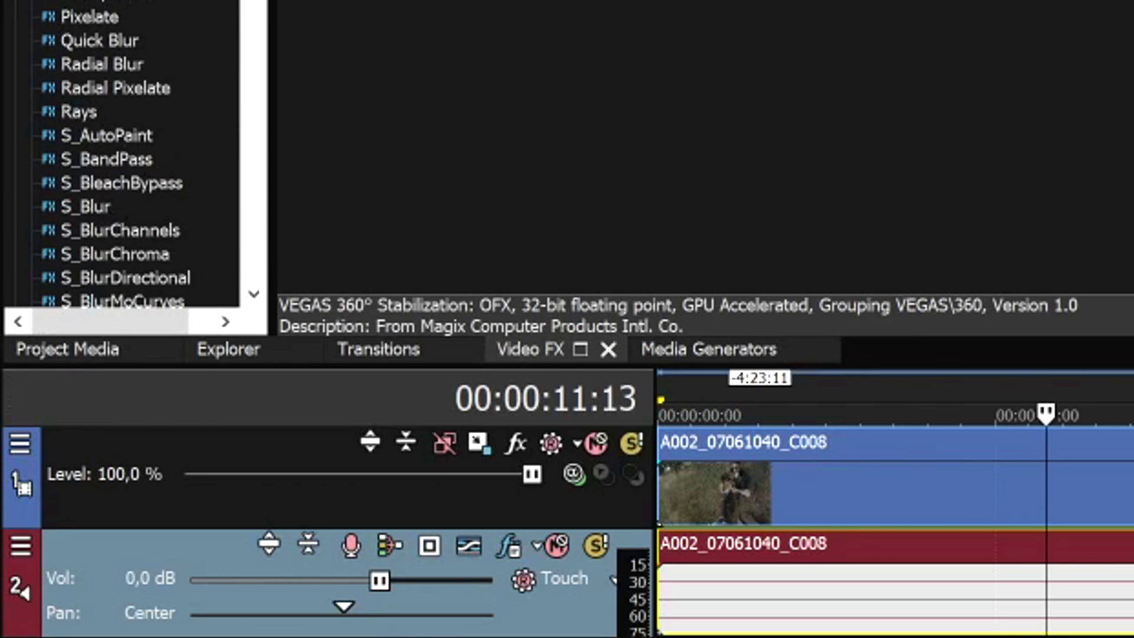
scroll(130, 153, "up", 15)
left_click(131, 14)
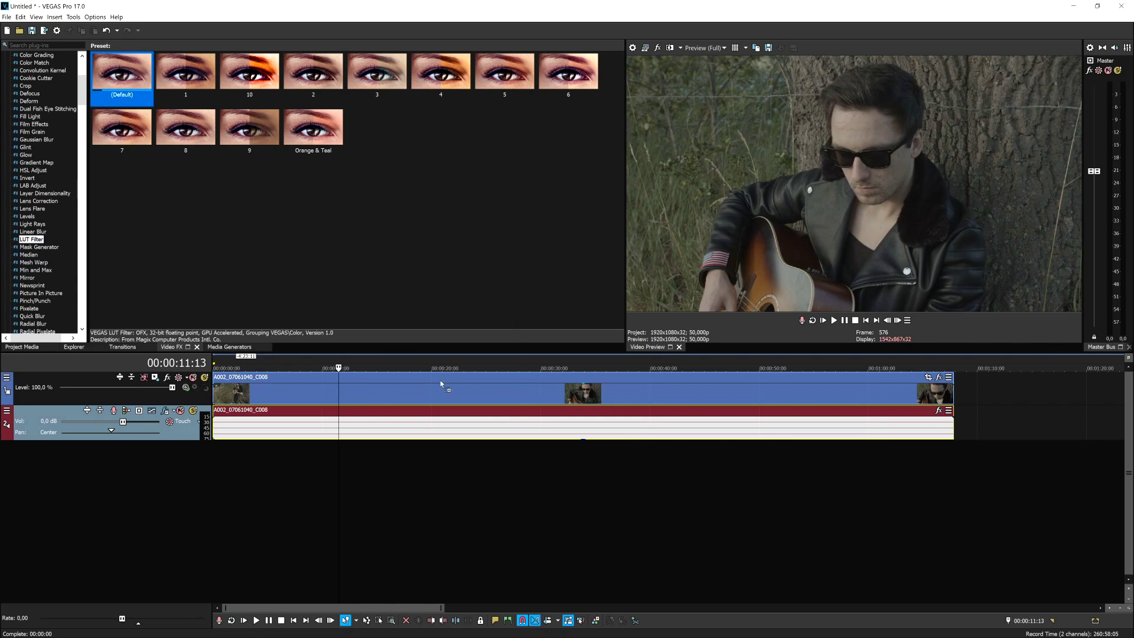
left_click_drag(379, 387, 380, 388)
Load LUT1.CUBE into the LUT Filter, then undo it with Ctrl+Z.
left_click_drag(756, 158, 376, 53)
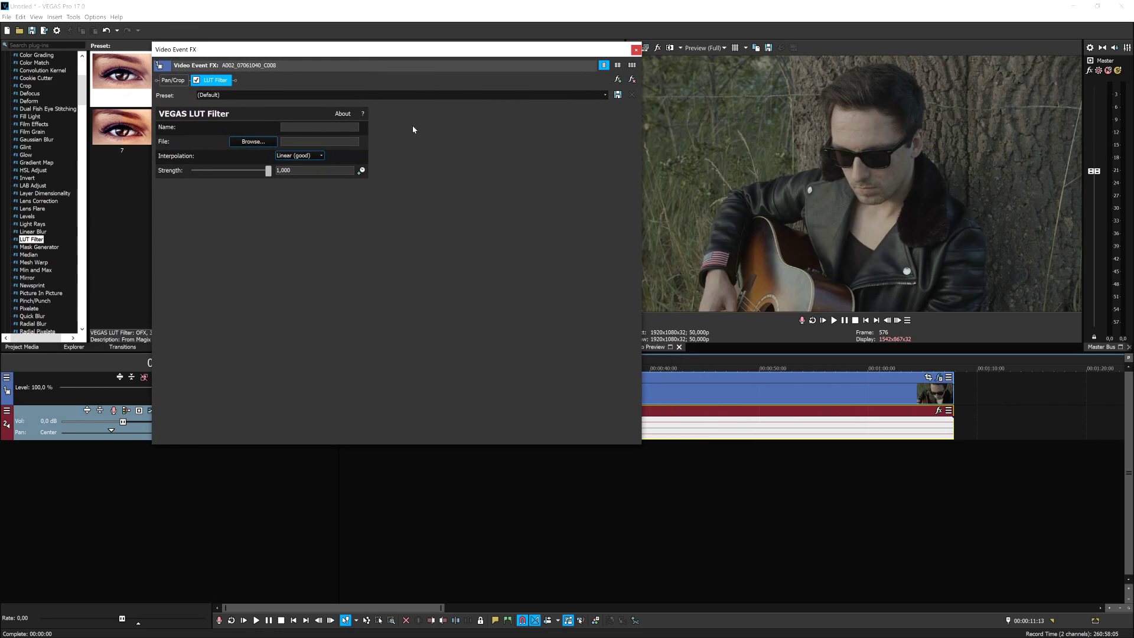
left_click_drag(522, 40, 493, 34)
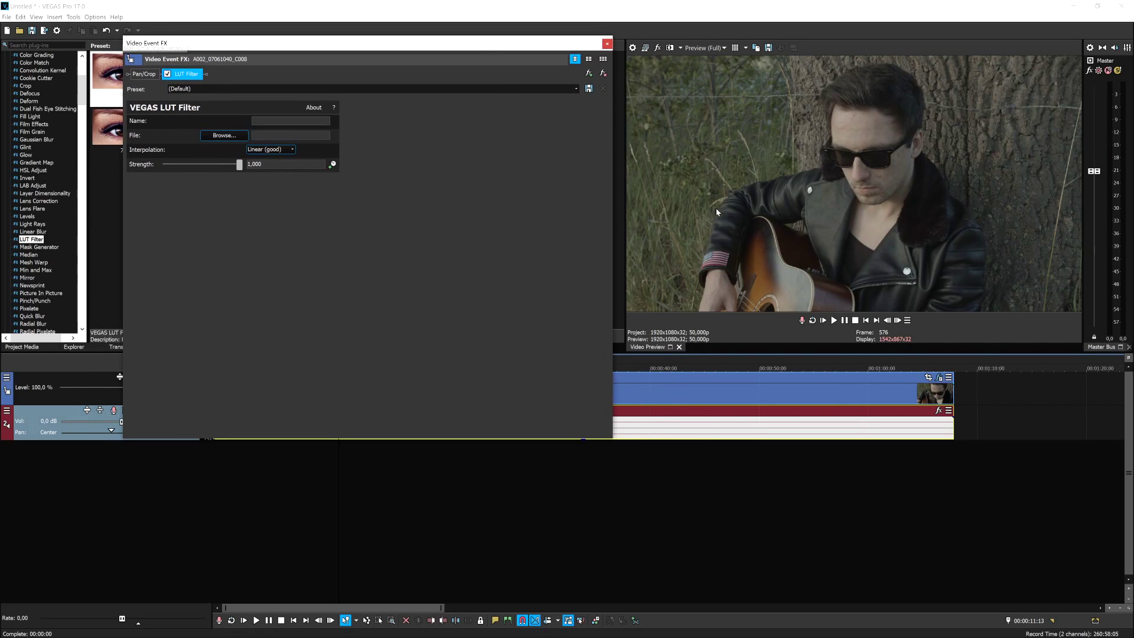
left_click(938, 309)
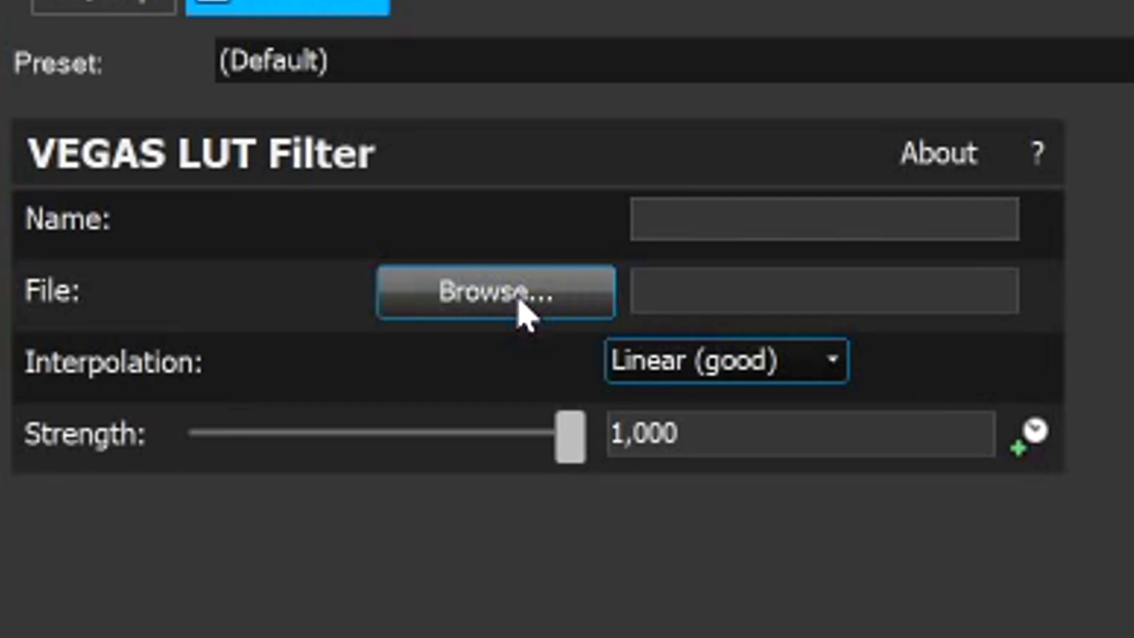
left_click(524, 313)
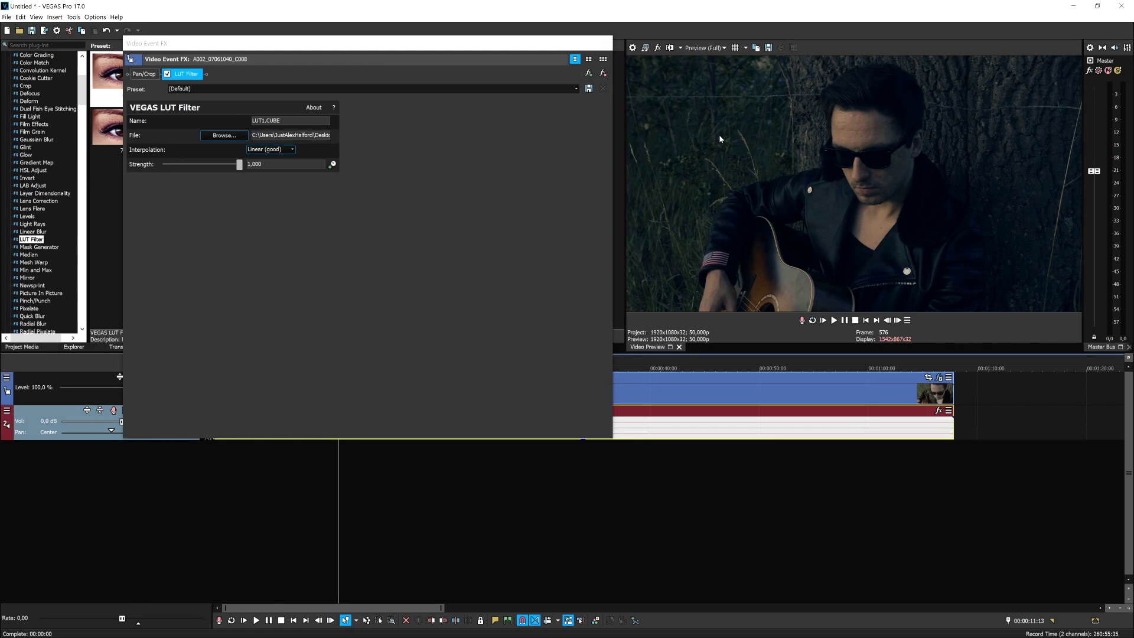
key("ctrl+z")
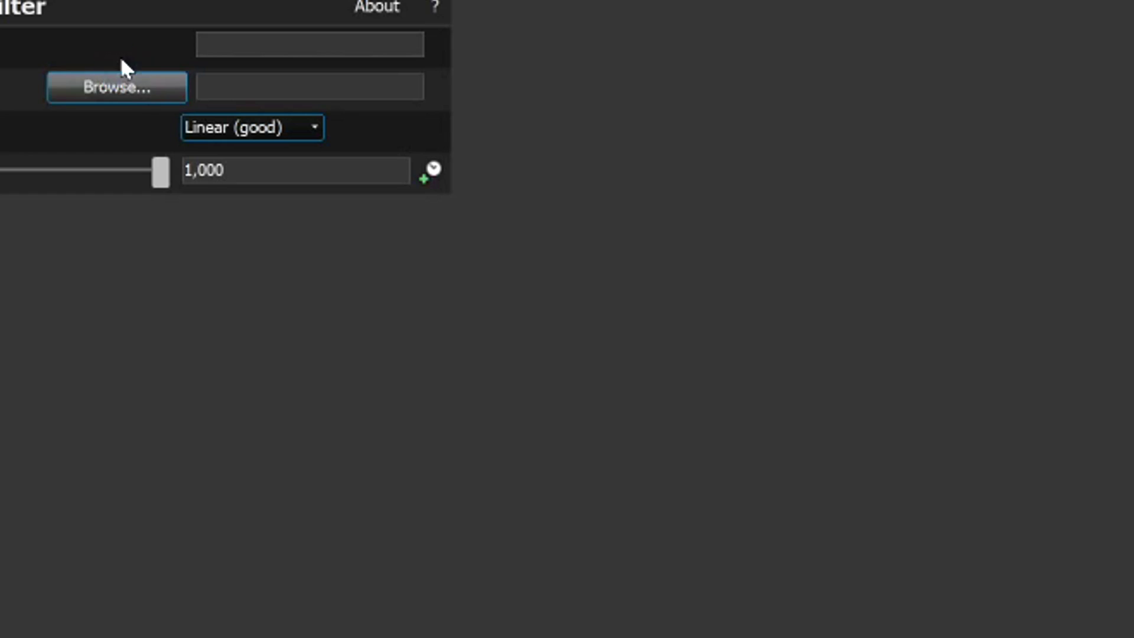
Load LUT2.CUBE, LUT3.cube, then LUT4.cube into the LUT Filter, and close the effect settings.
left_click(226, 135)
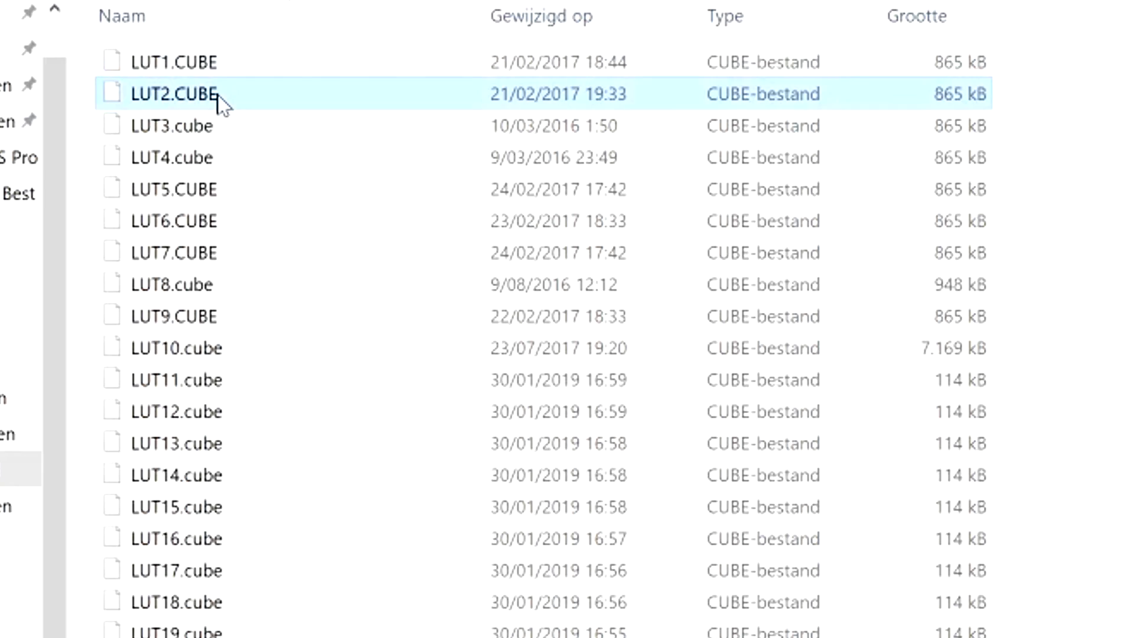
double_click(220, 98)
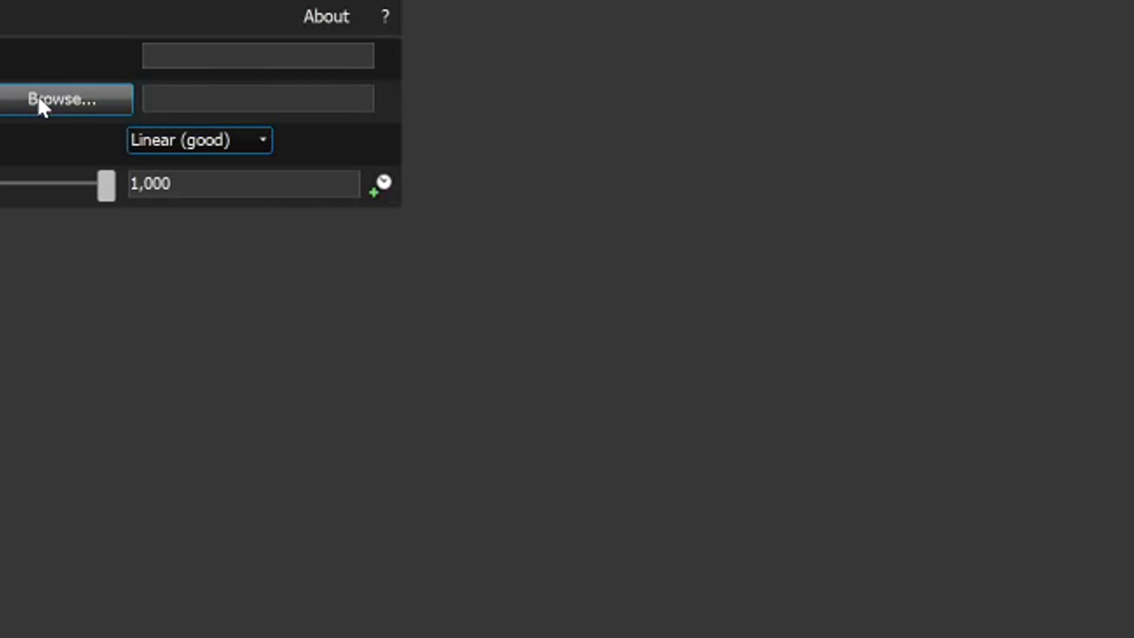
left_click(216, 137)
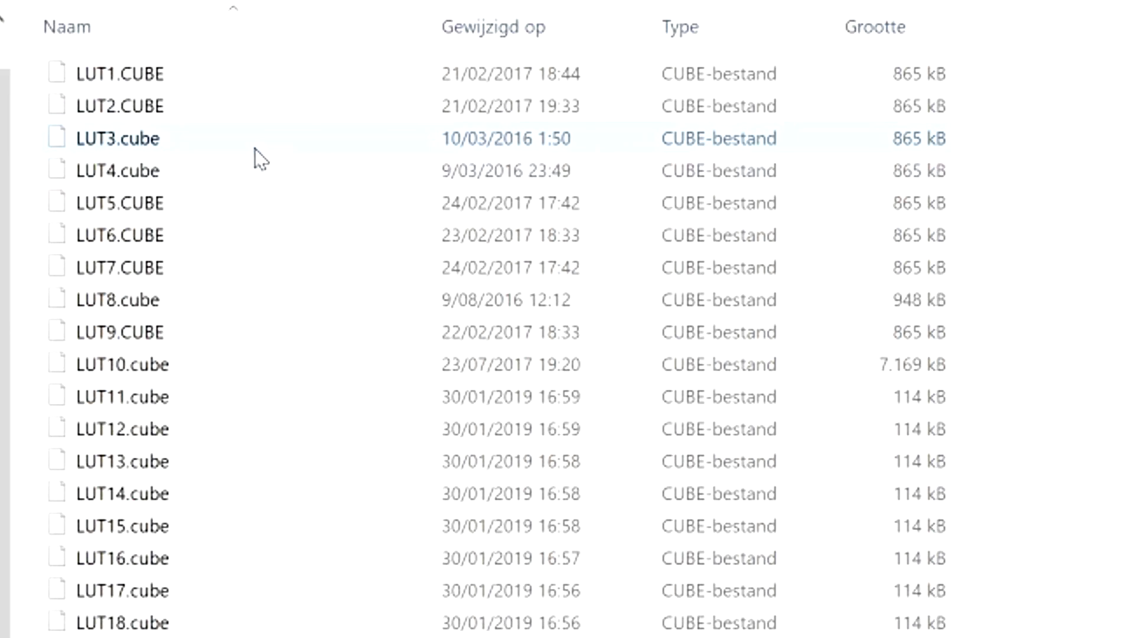
double_click(253, 145)
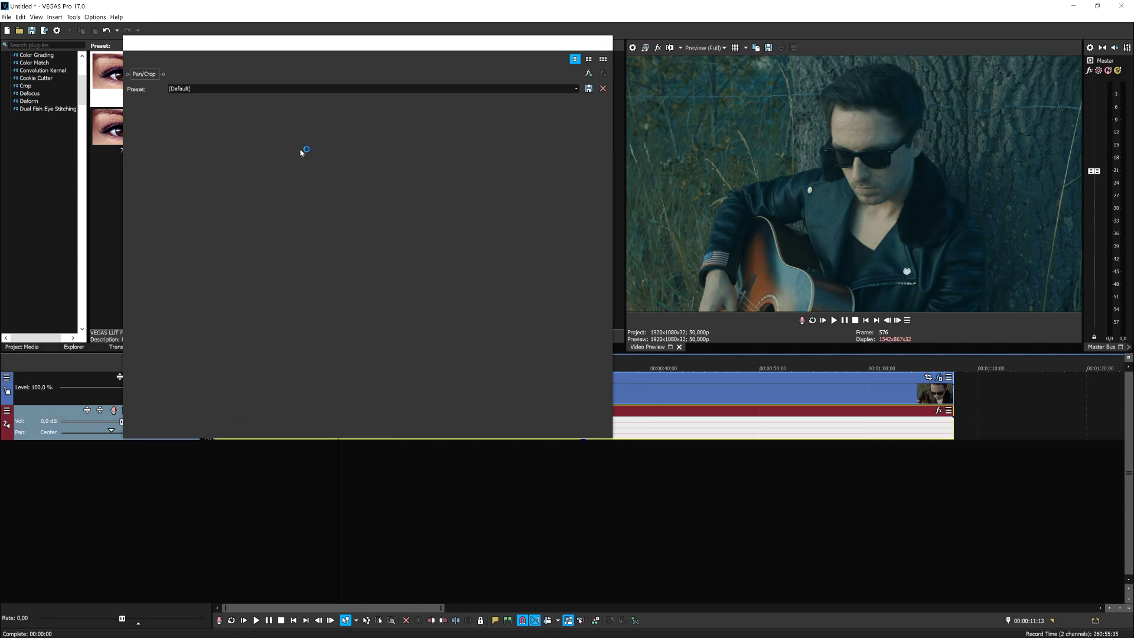
left_click(223, 135)
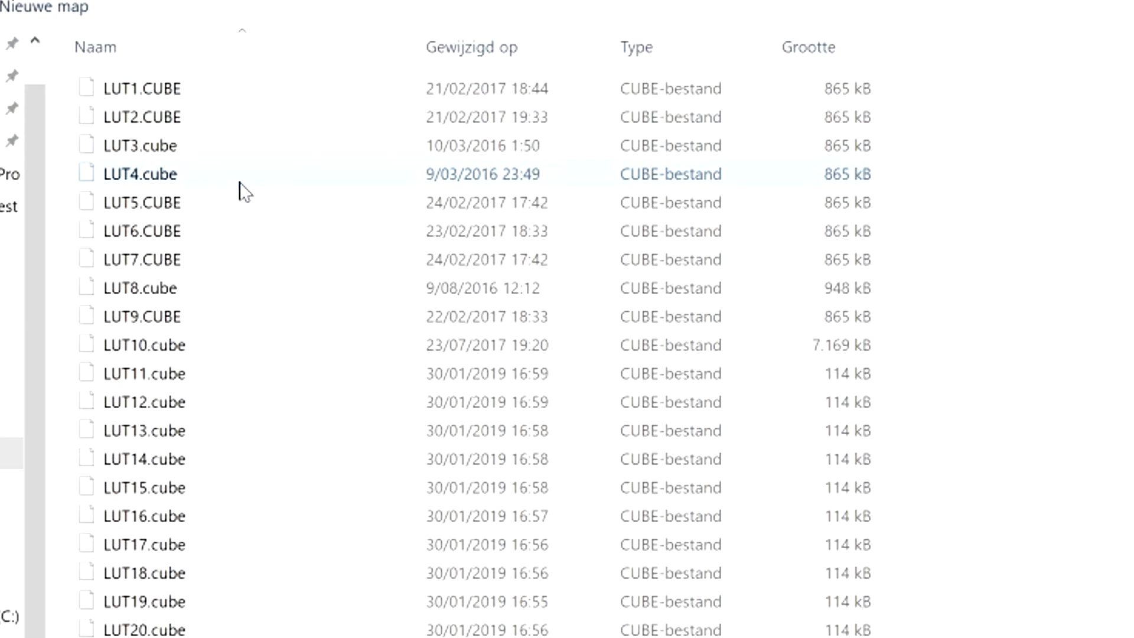
double_click(240, 188)
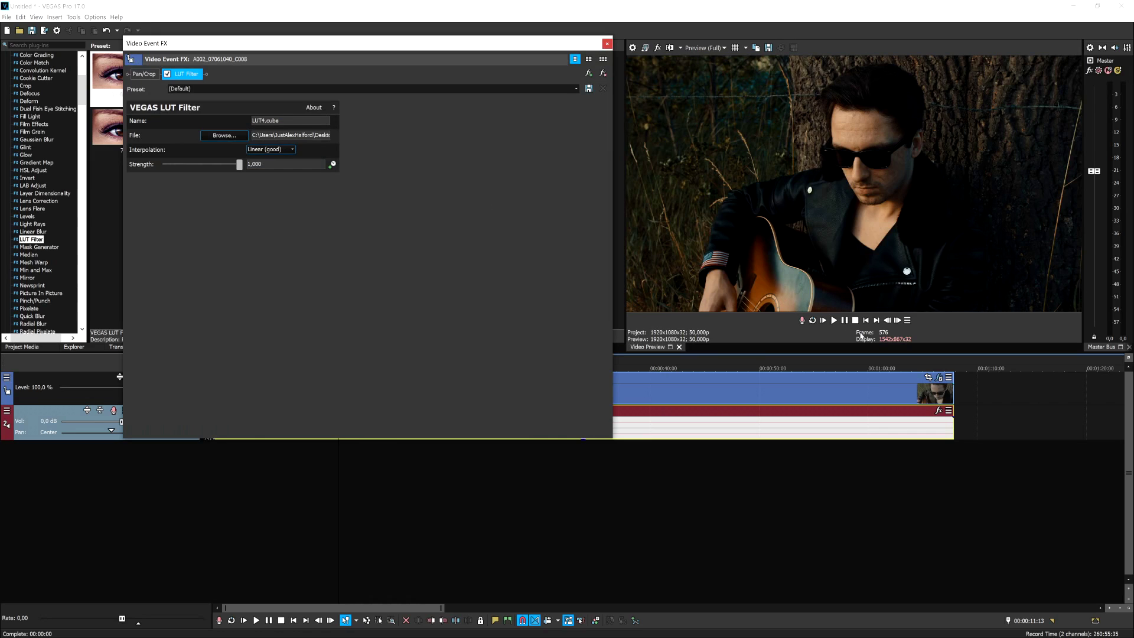
left_click(606, 44)
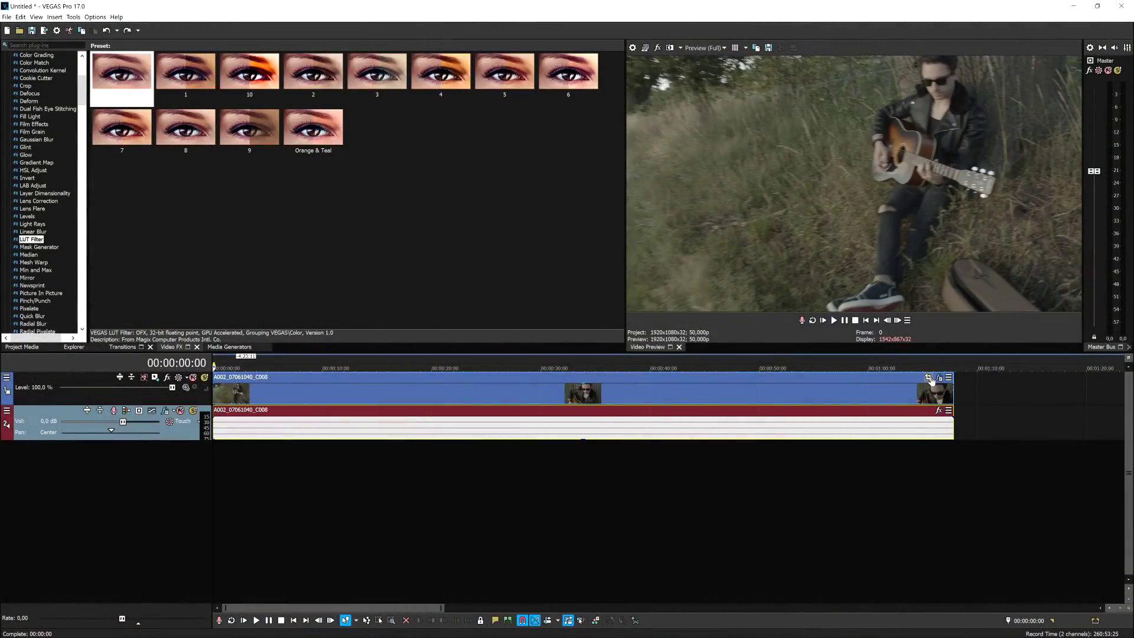
Reopen the clip's effects, load LUT5.CUBE, and jump playback to about 43 seconds.
left_click(929, 378)
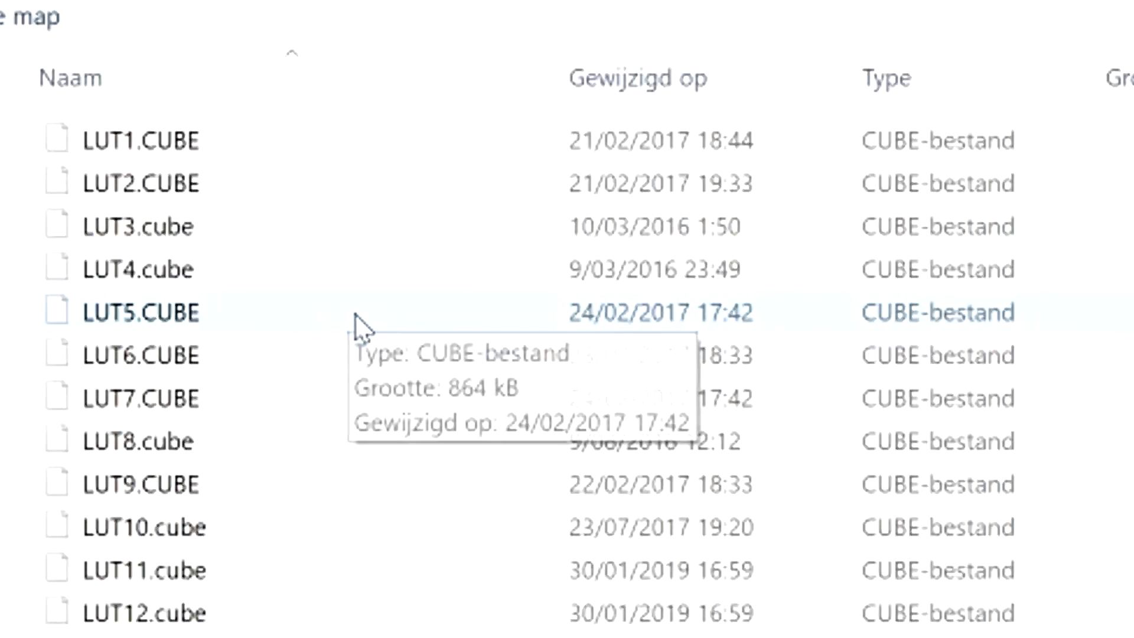
double_click(356, 315)
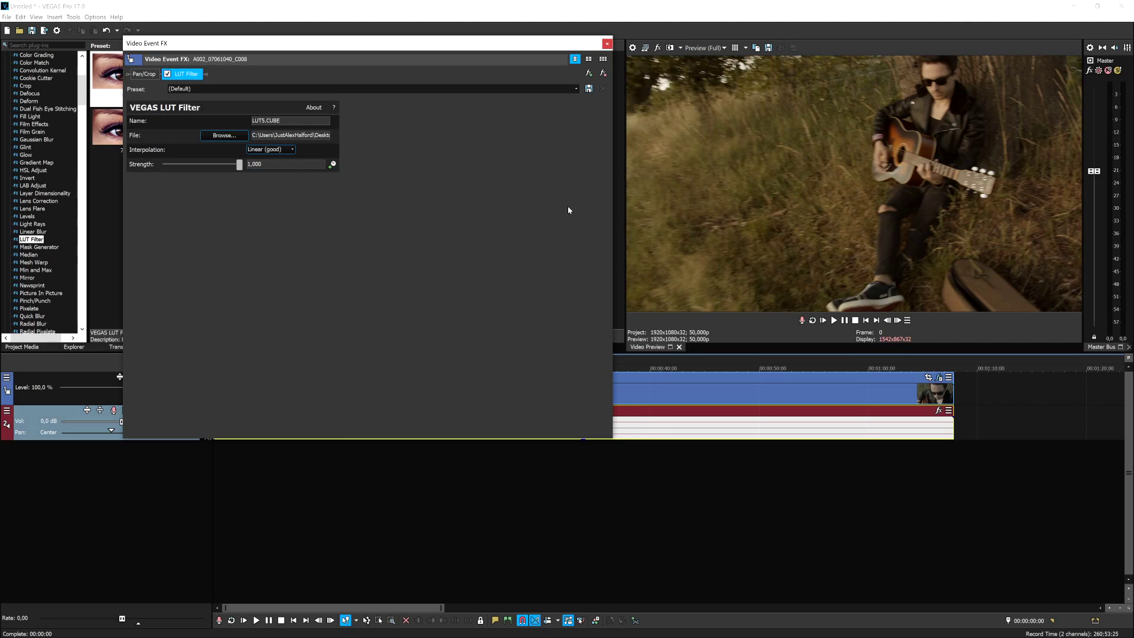
left_click(688, 363)
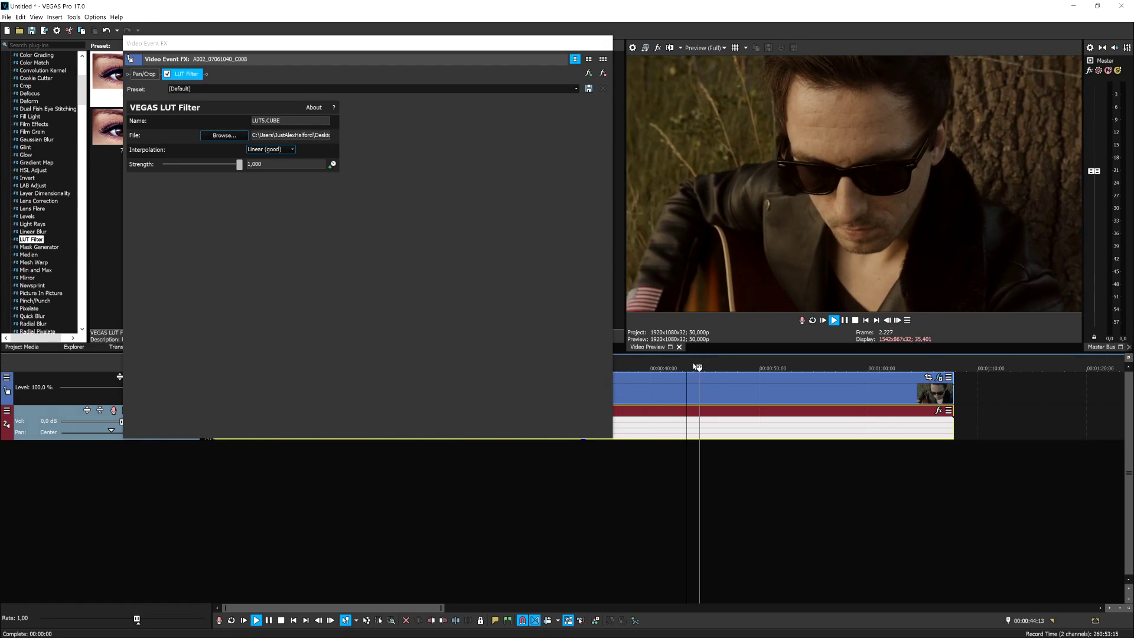
left_click(70, 84)
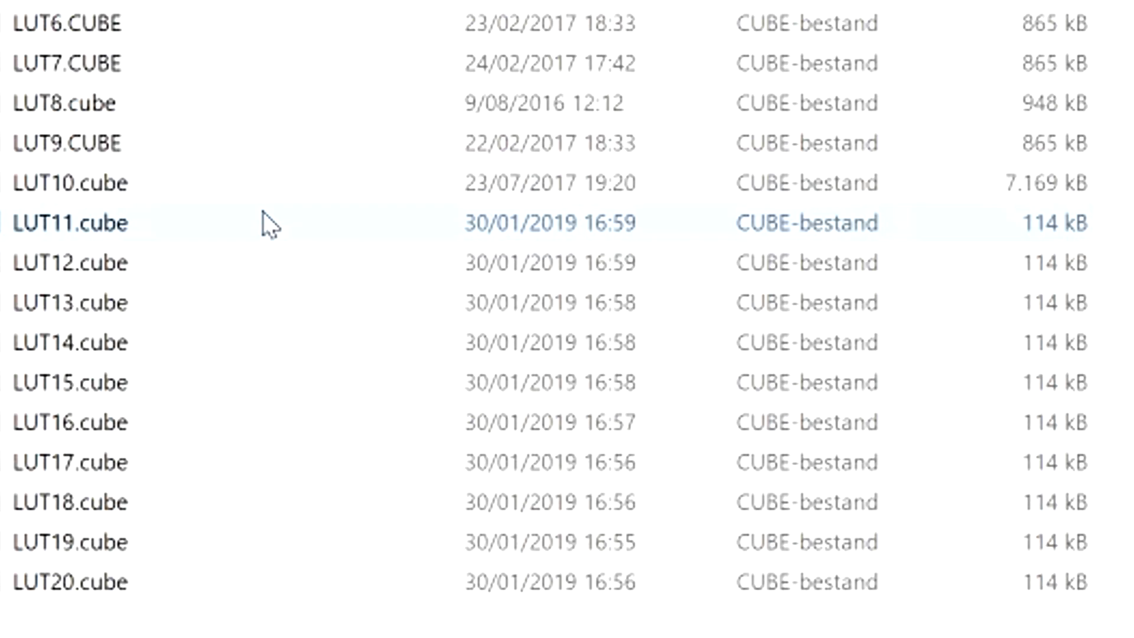
Load LUT11.cube into the guitar clip's LUT Filter.
double_click(263, 218)
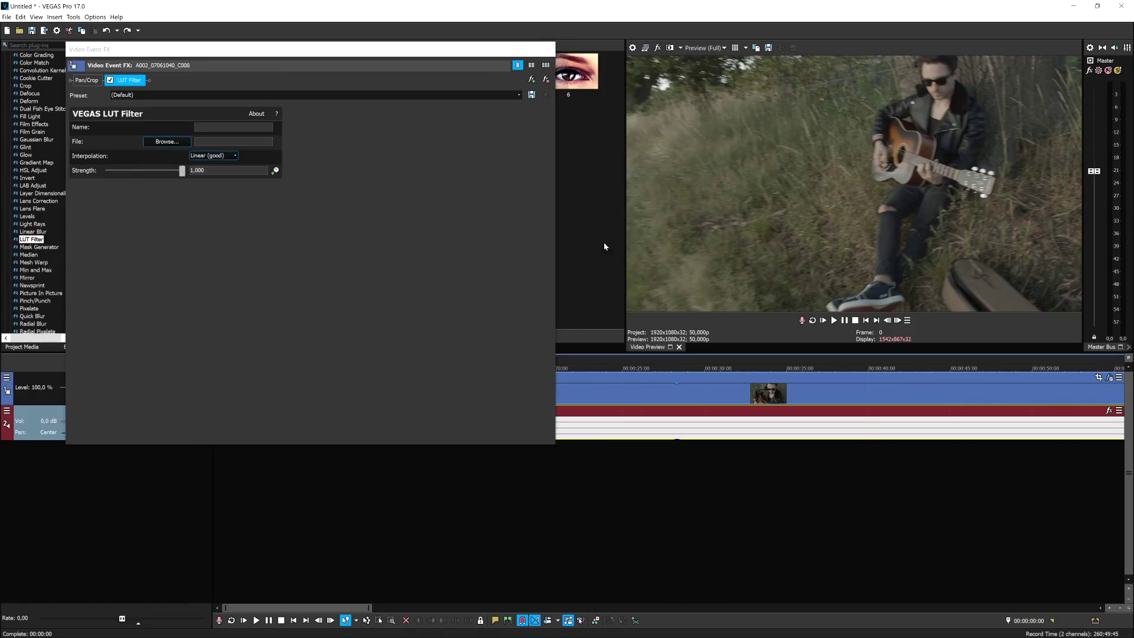
Browse the .cube folder and load LUT4.cube back into the LUT Filter.
left_click(138, 132)
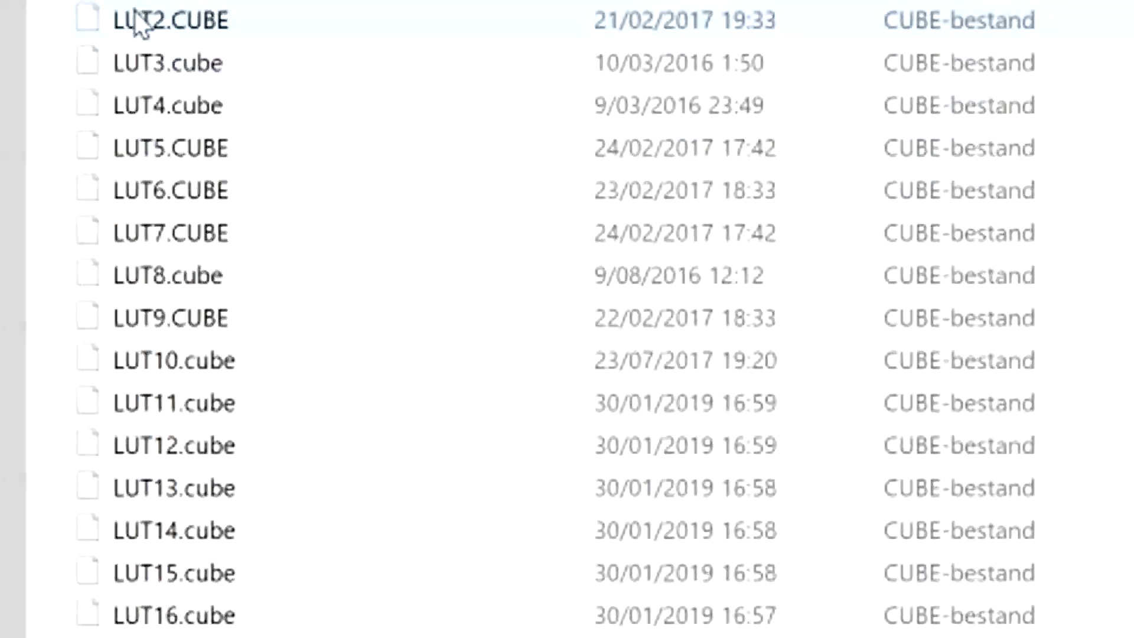
double_click(293, 112)
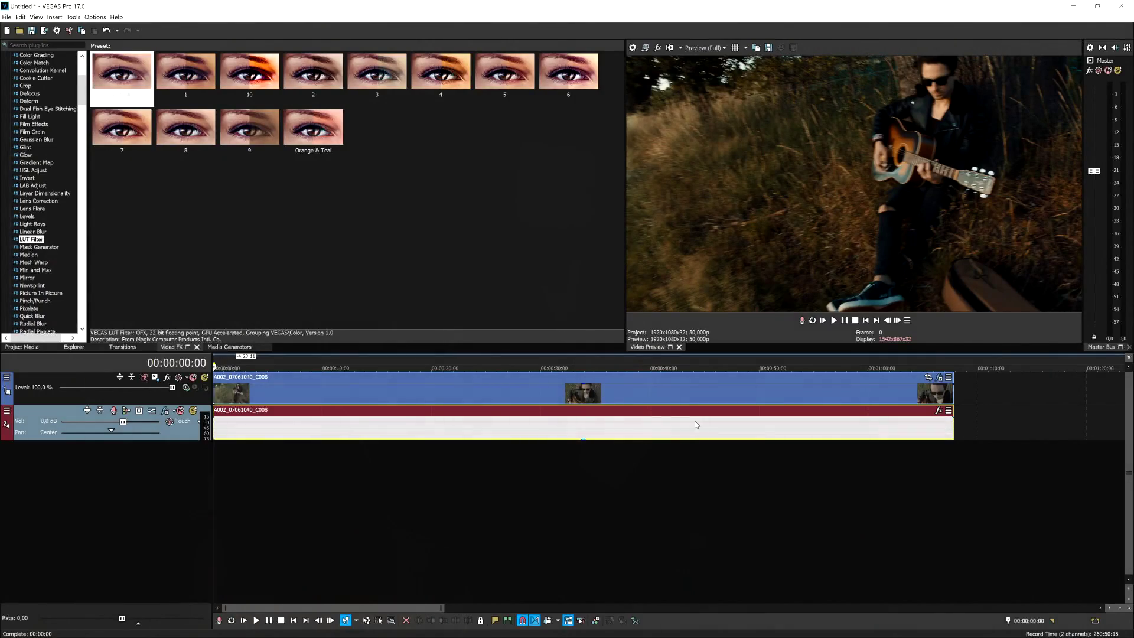
Preview the clip at frames around 34 and 46 seconds.
scroll(685, 419, "up", 2)
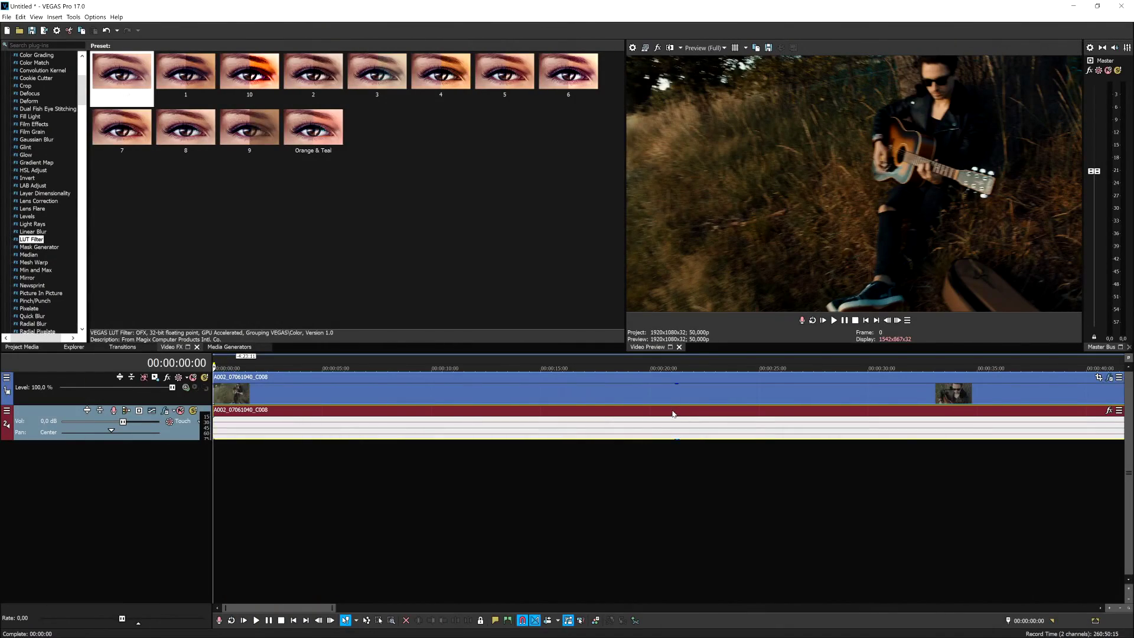
left_click(561, 409)
left_click(780, 400)
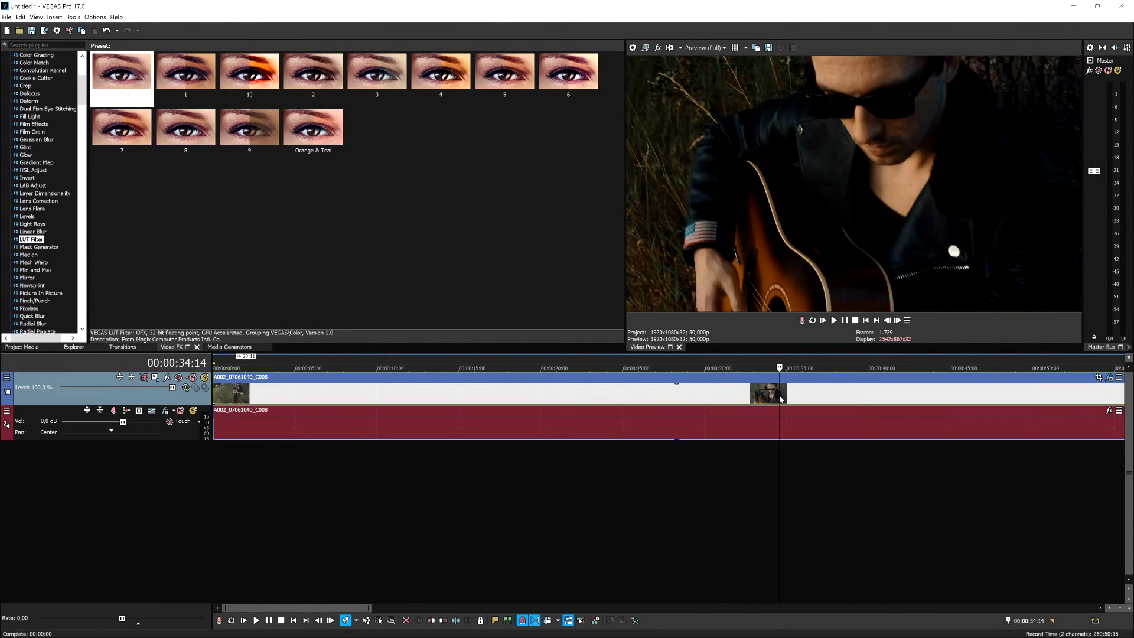
scroll(780, 399, "down", 2)
left_click(719, 398)
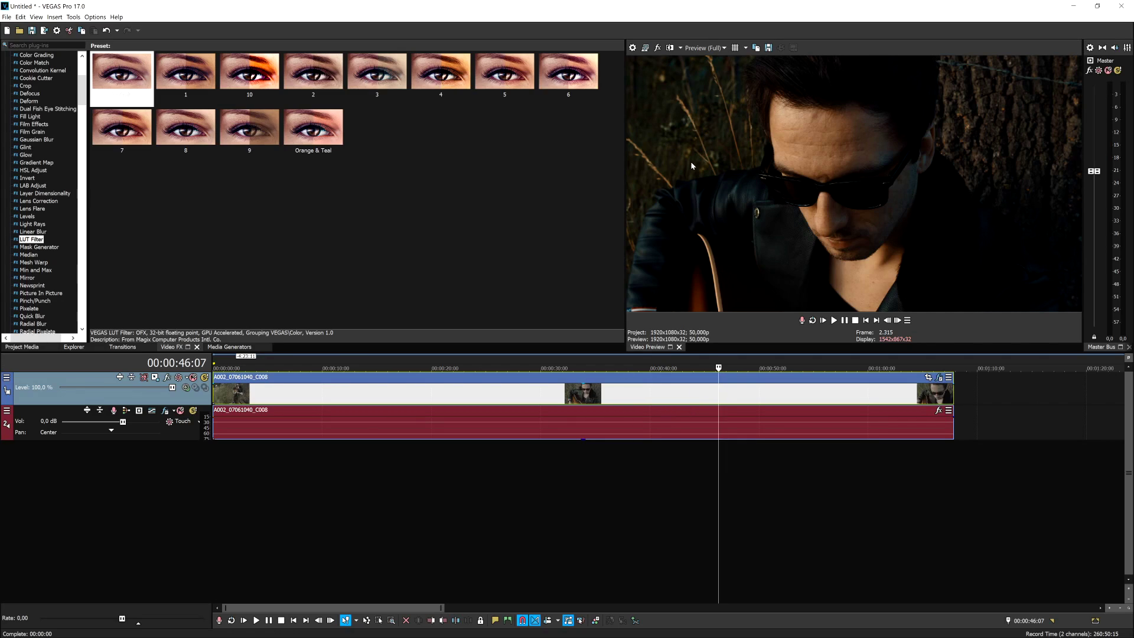
Place movie-black-bars-png-5 on a new top track, stretch it, and check frames at 26 and 39 seconds.
left_click_drag(246, 546, 720, 392)
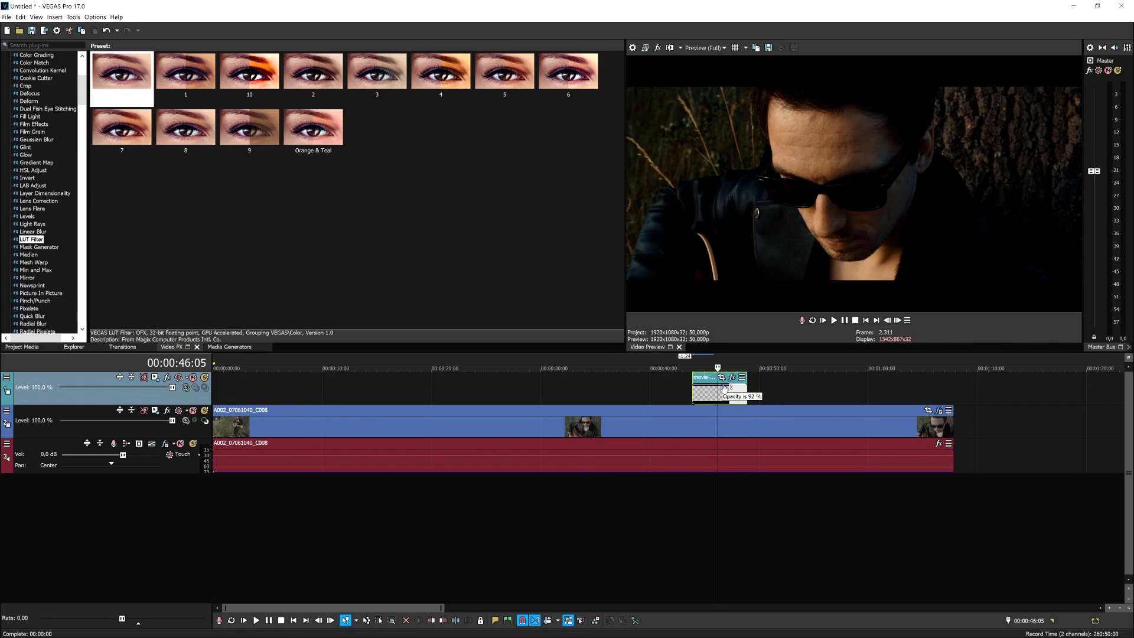
left_click_drag(725, 390, 723, 413)
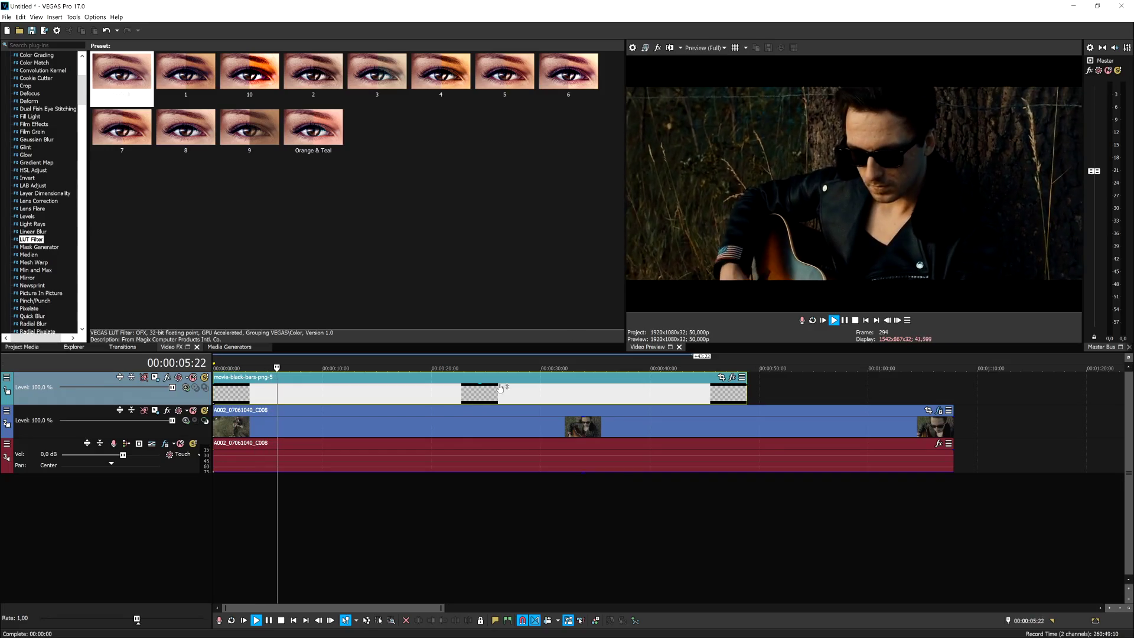
left_click(501, 400)
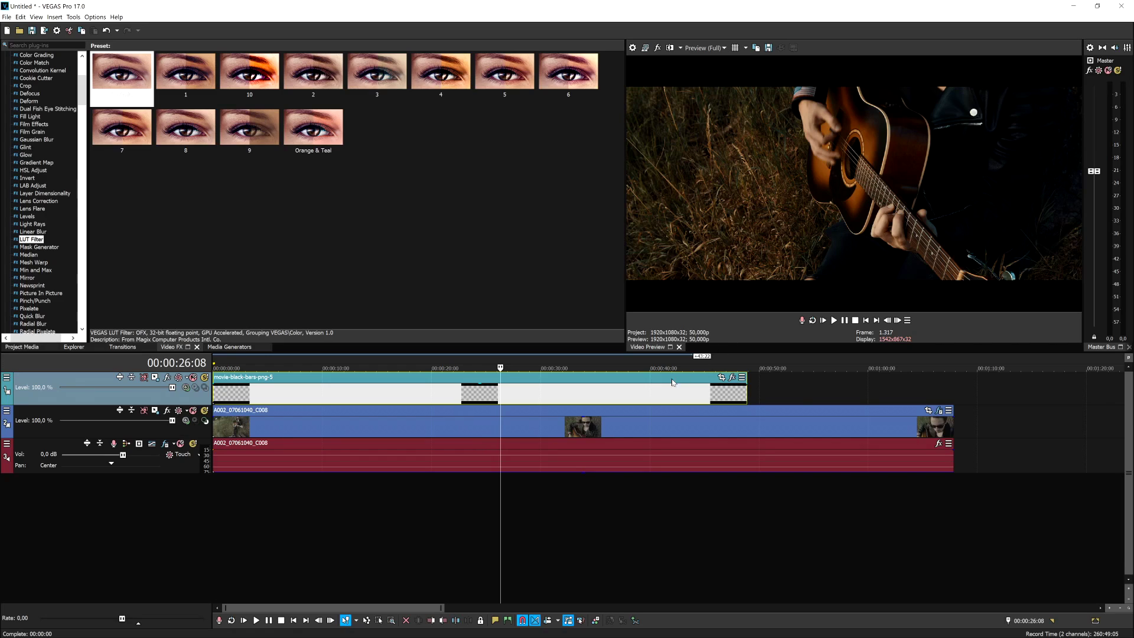
scroll(672, 382, "down", 2)
left_click(534, 392)
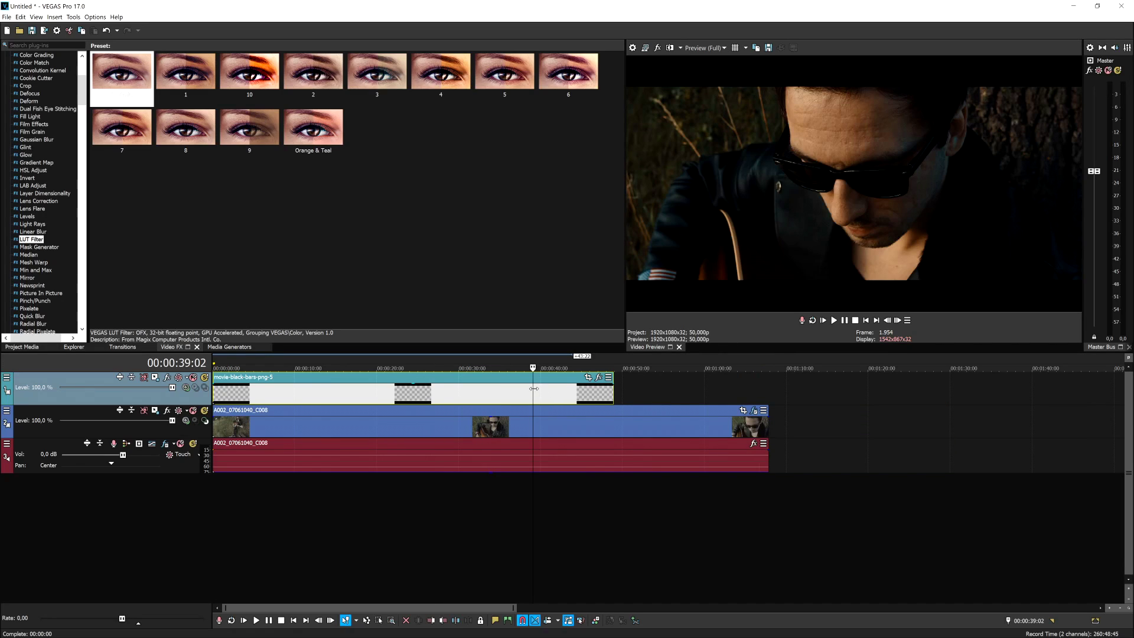
Delete the black-bars overlay and preview frames at about 29 and 43 seconds.
key("Delete")
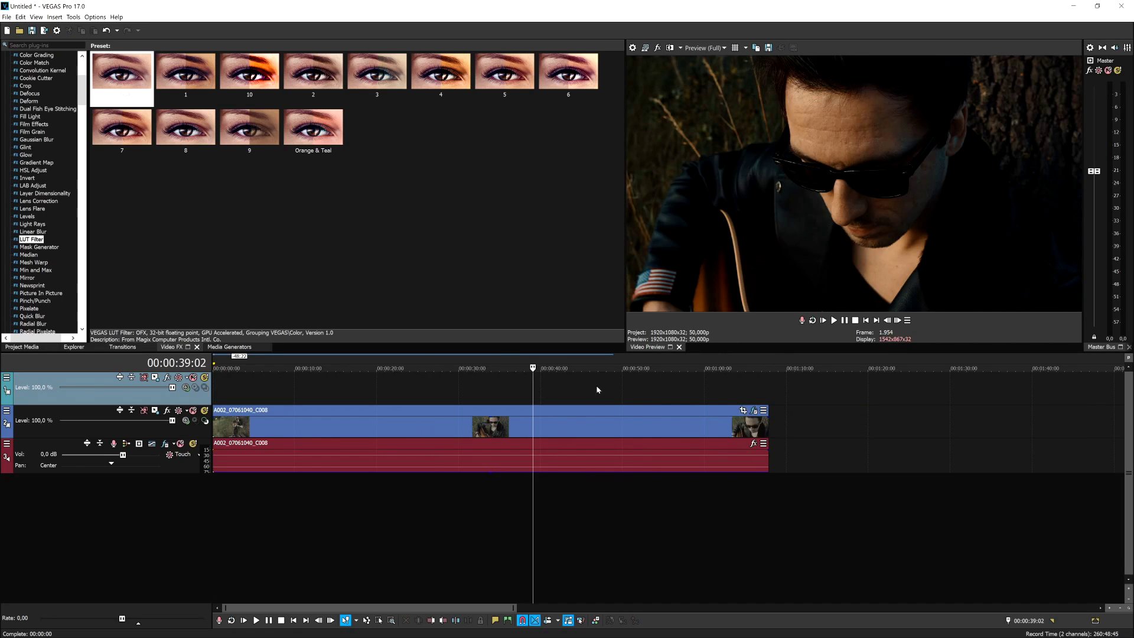
left_click(454, 395)
left_click(566, 390)
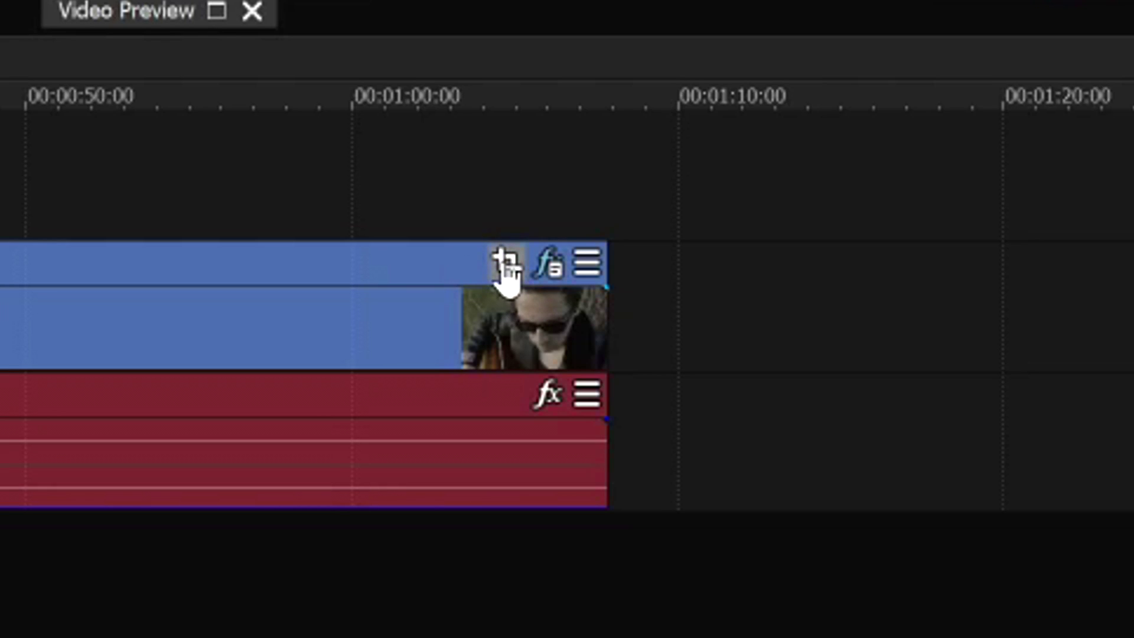
Crop the guitar clip in Event Pan/Crop to a 901.4 frame height.
left_click(507, 266)
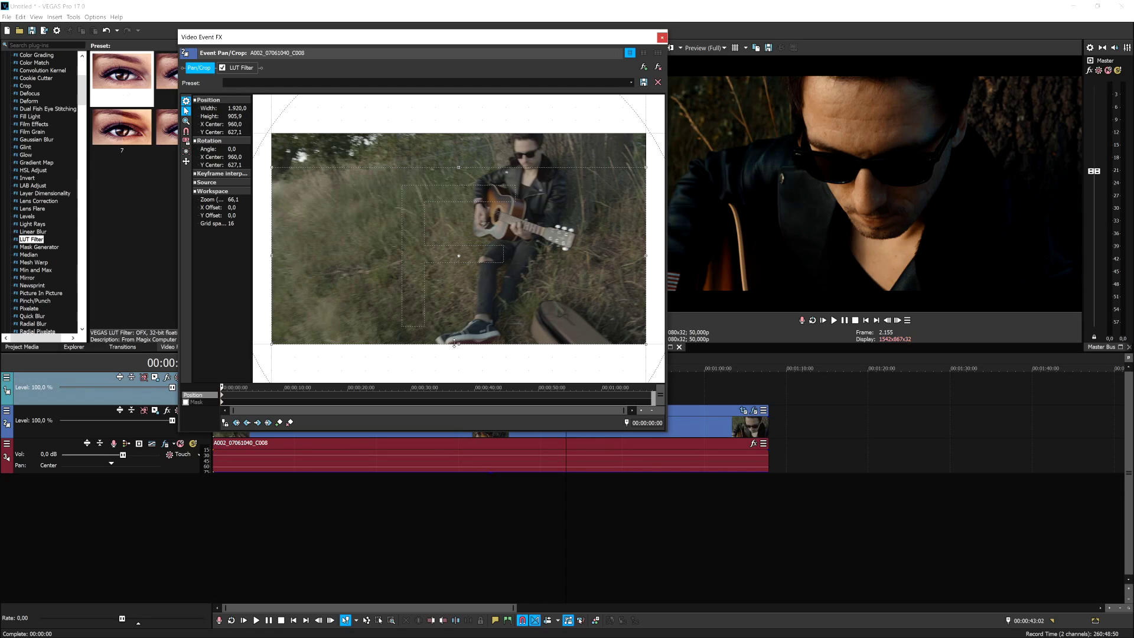
left_click_drag(456, 344, 461, 328)
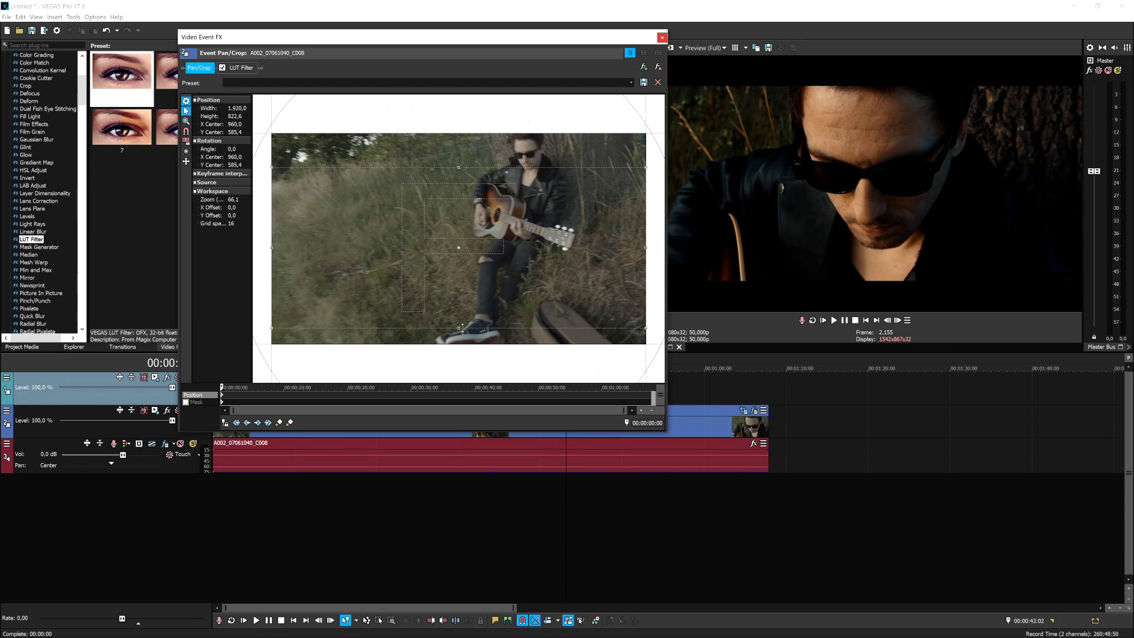
left_click_drag(460, 167, 460, 152)
left_click_drag(482, 39, 414, 29)
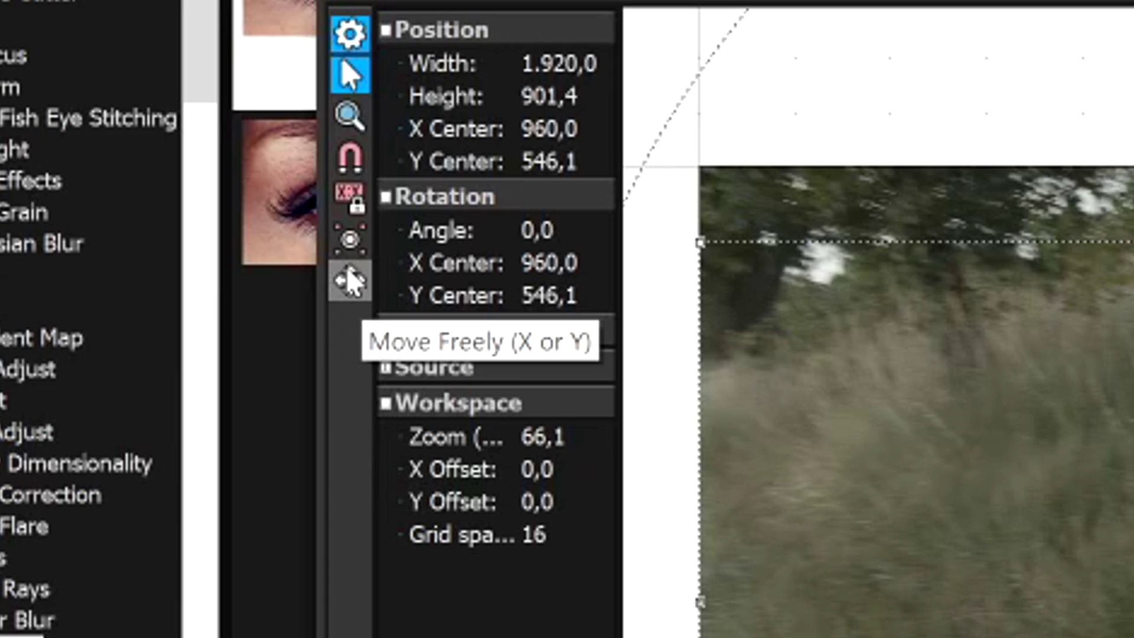
Restrict the crop to Move in Y only, shift it up, and play to check.
left_click(347, 295)
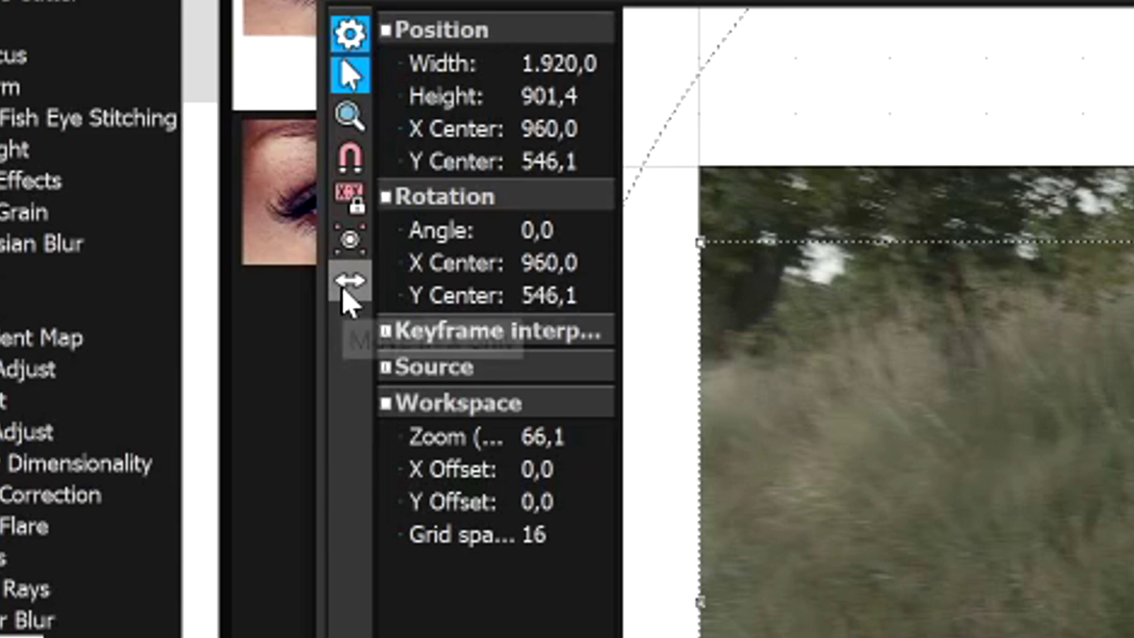
left_click(347, 296)
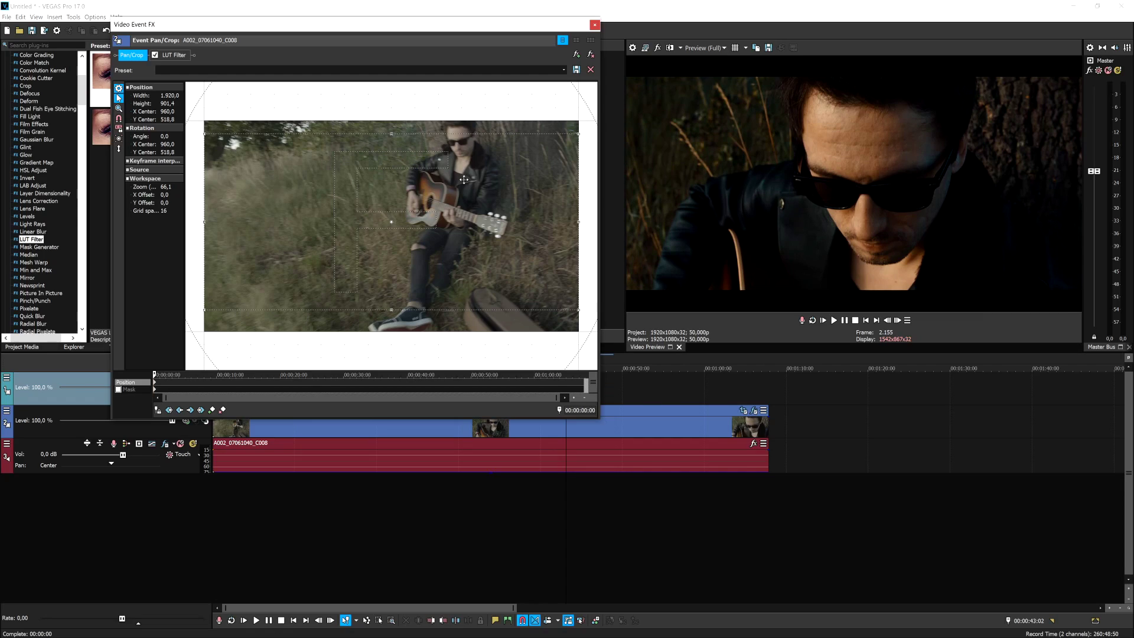
left_click_drag(465, 179, 466, 169)
key("space")
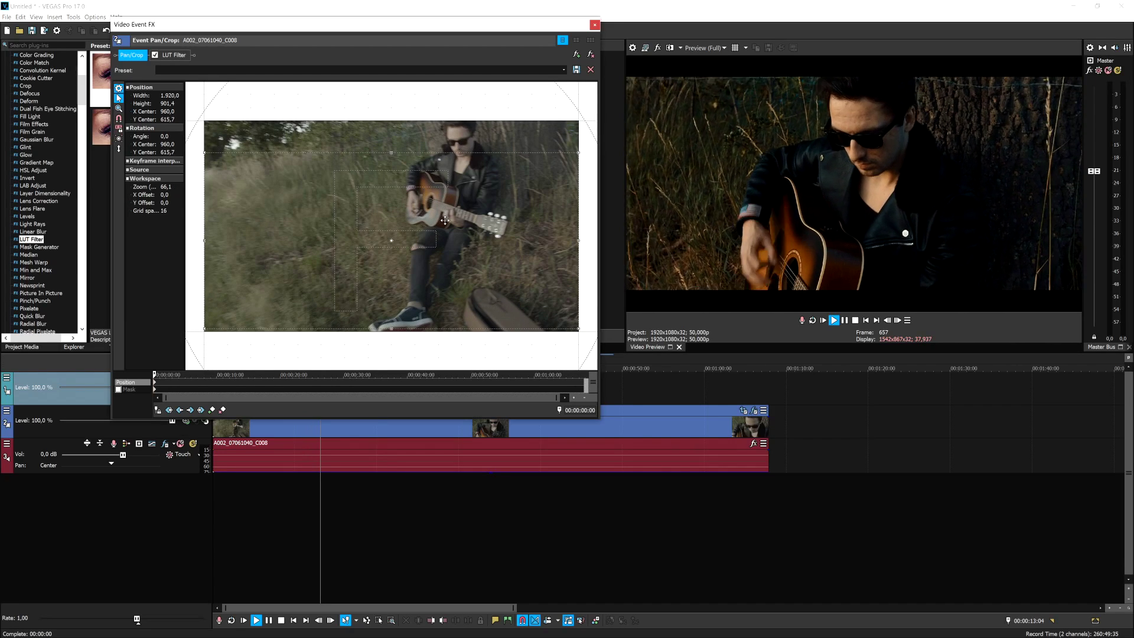
key("Return")
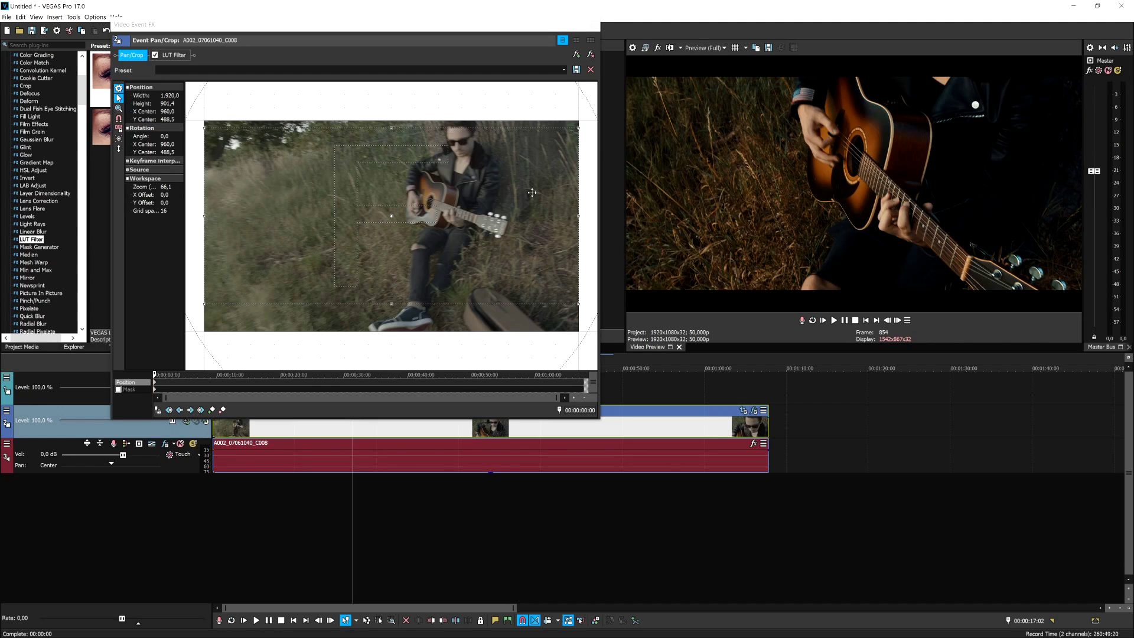
Adjust the crop vertically to Y Center 508.2 and close the Video Event FX window.
mouse_move(416, 181)
left_mouse_down()
mouse_move(413, 203)
mouse_move(416, 184)
mouse_move(423, 198)
left_mouse_up()
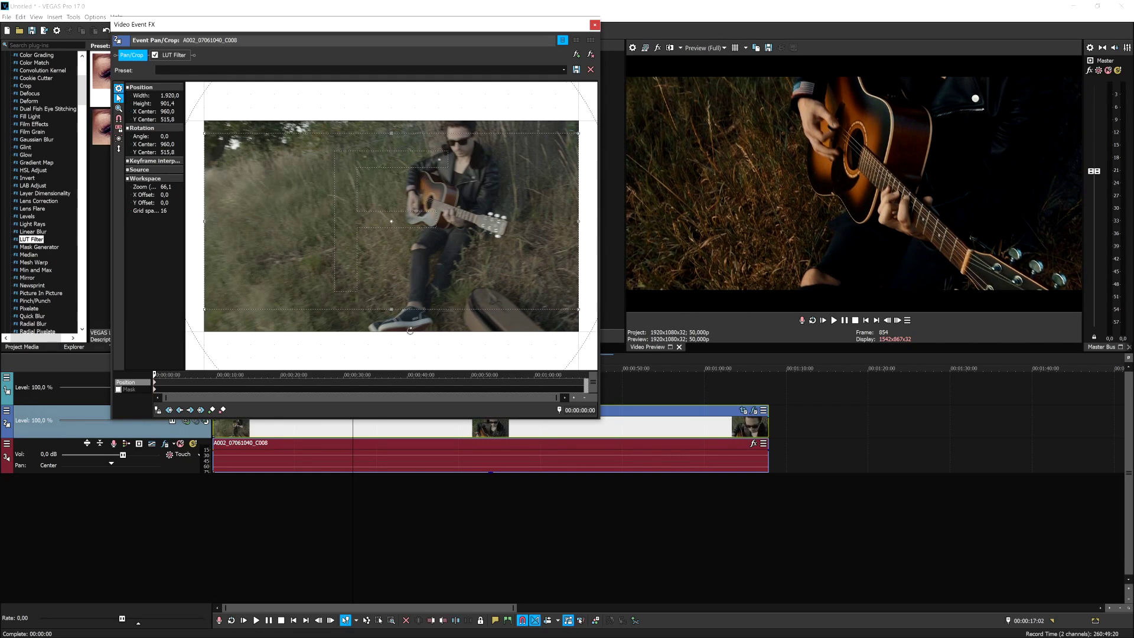
key("space")
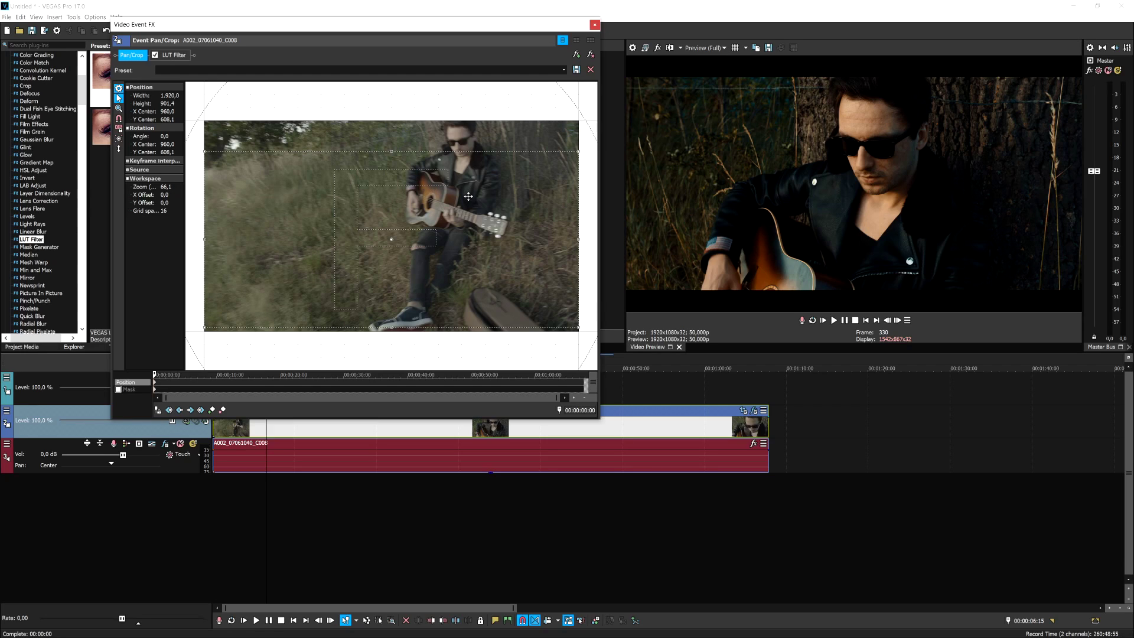
left_click_drag(468, 196, 468, 177)
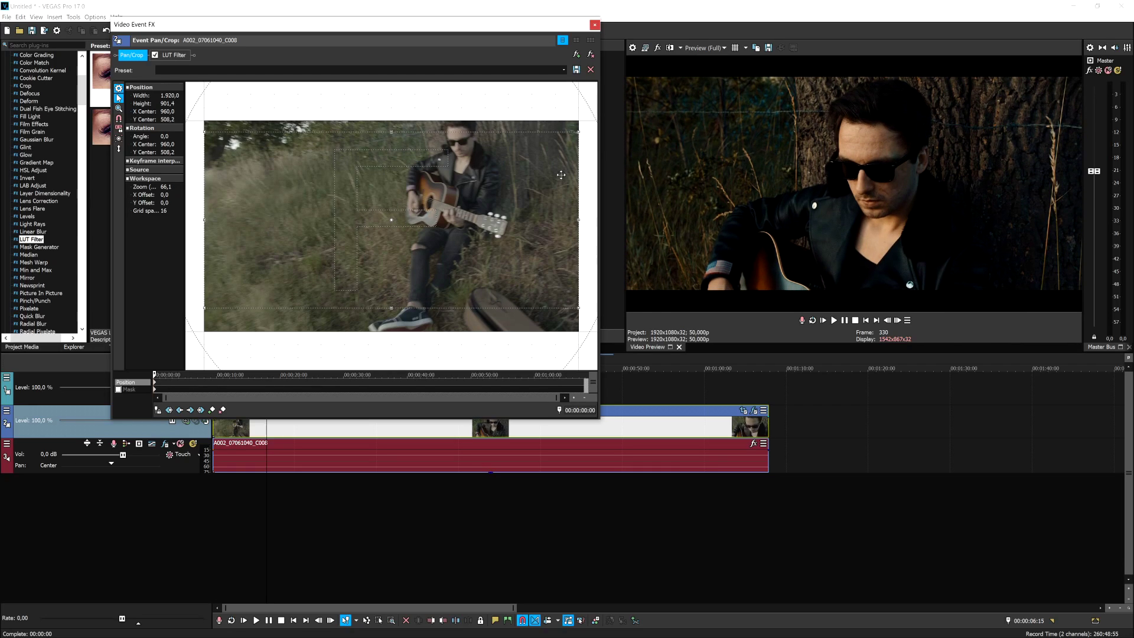
left_click(593, 27)
Copy the clip to a new top track, split it at 8 seconds, and delete the remainder.
left_click(866, 321)
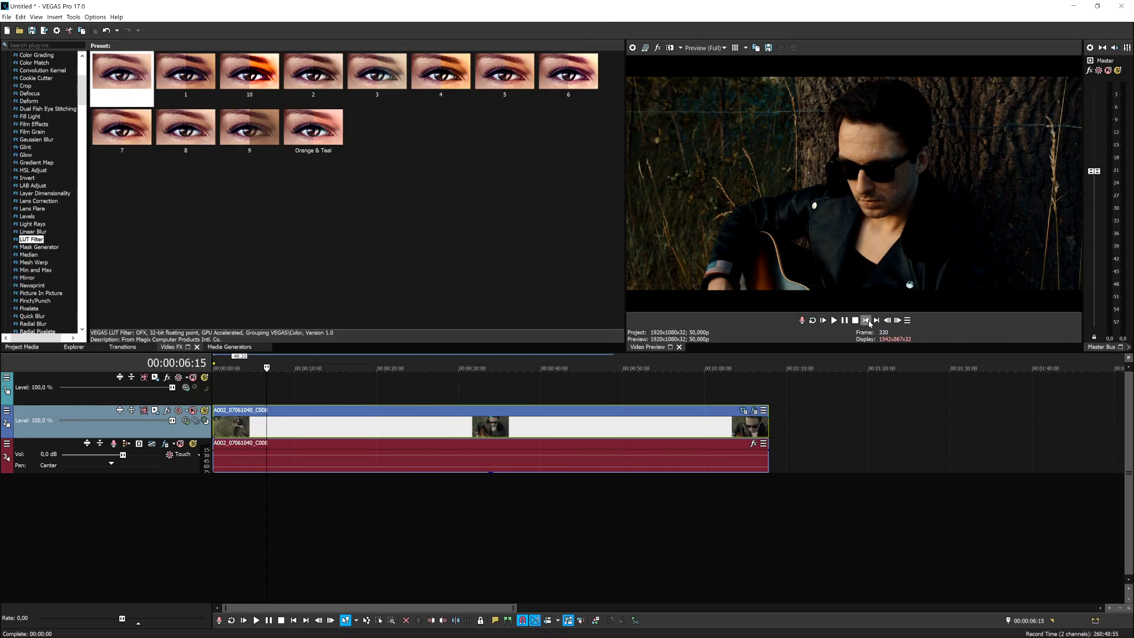
key("space")
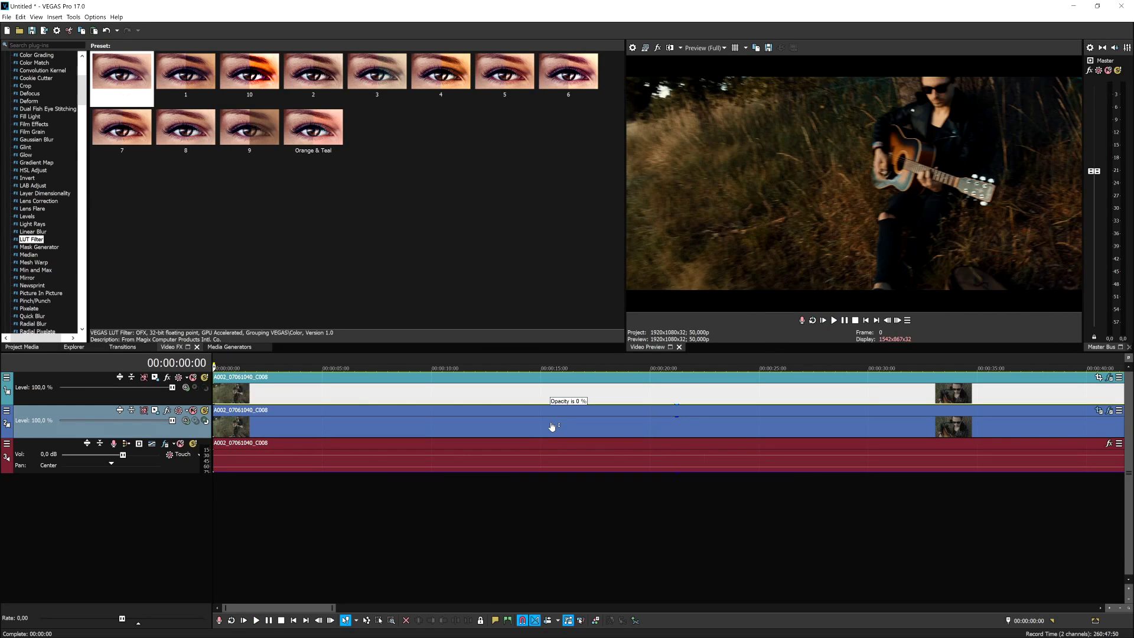
left_click_drag(552, 426, 544, 350)
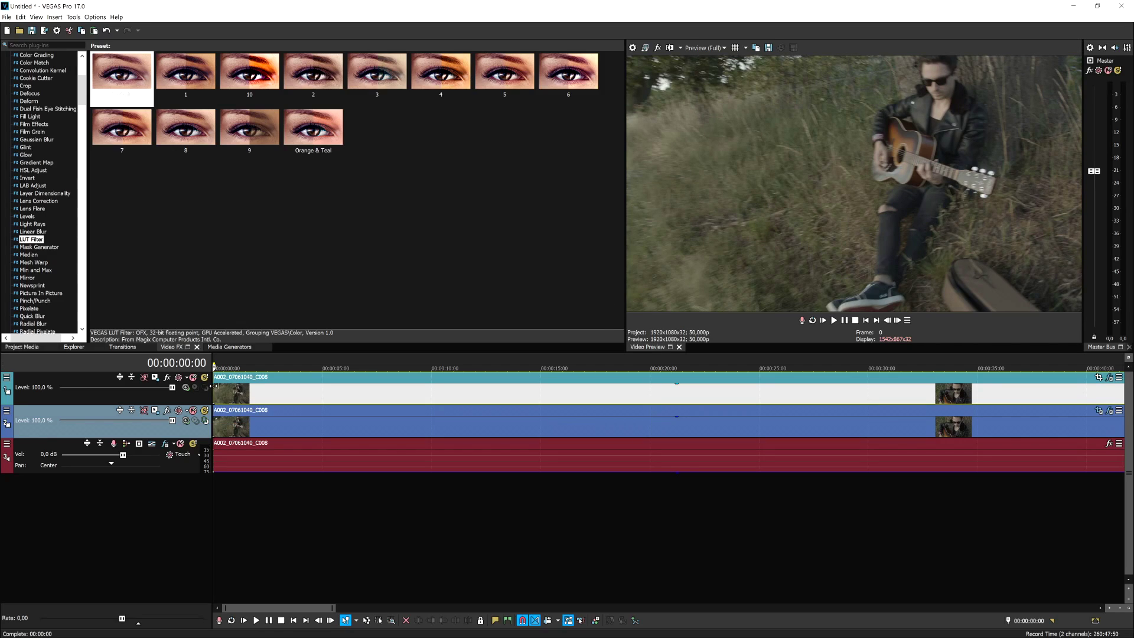
left_click(389, 393)
key("s")
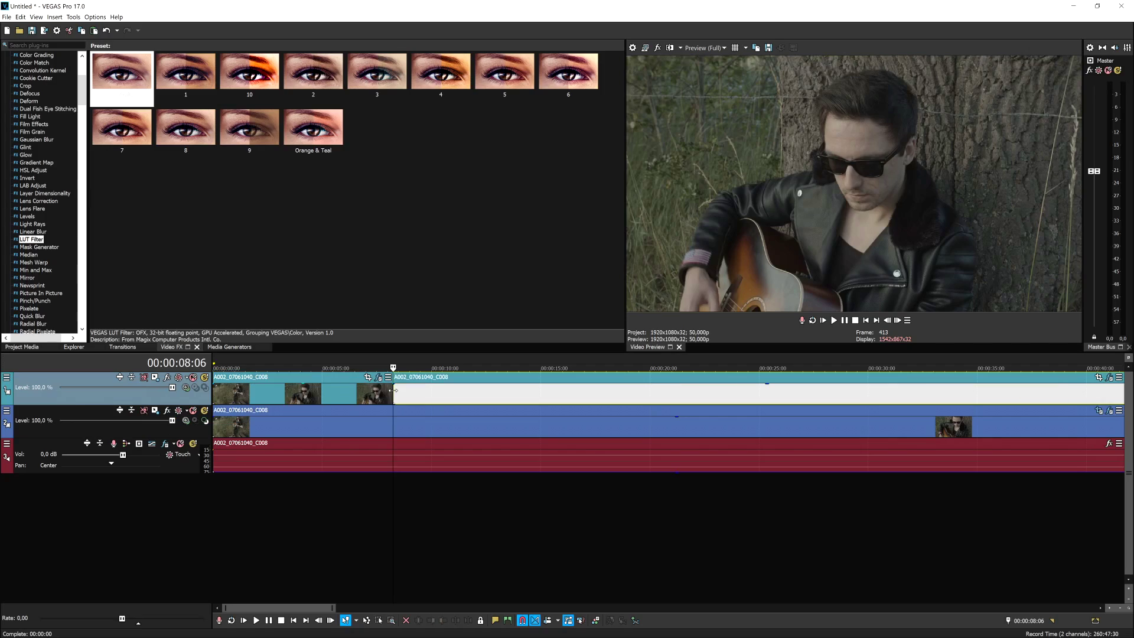
key("Delete")
Extend the top copy to about 30 seconds with a fade-out, then stop playback.
key("Home")
scroll(537, 417, "up", 3)
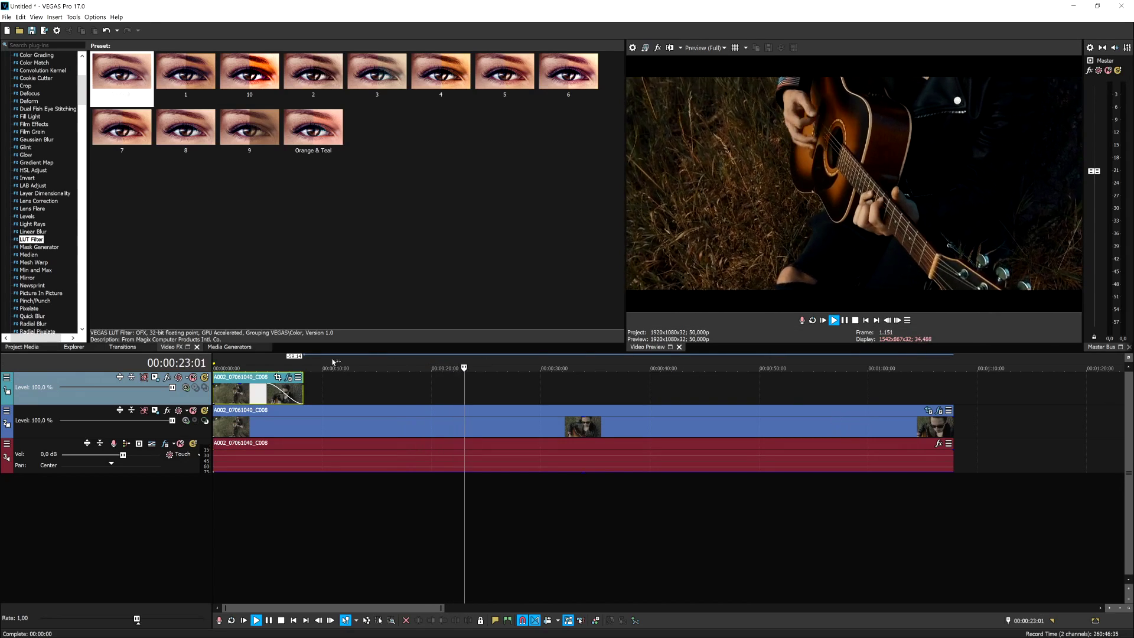
left_click_drag(303, 389, 546, 396)
scroll(714, 409, "up", 3)
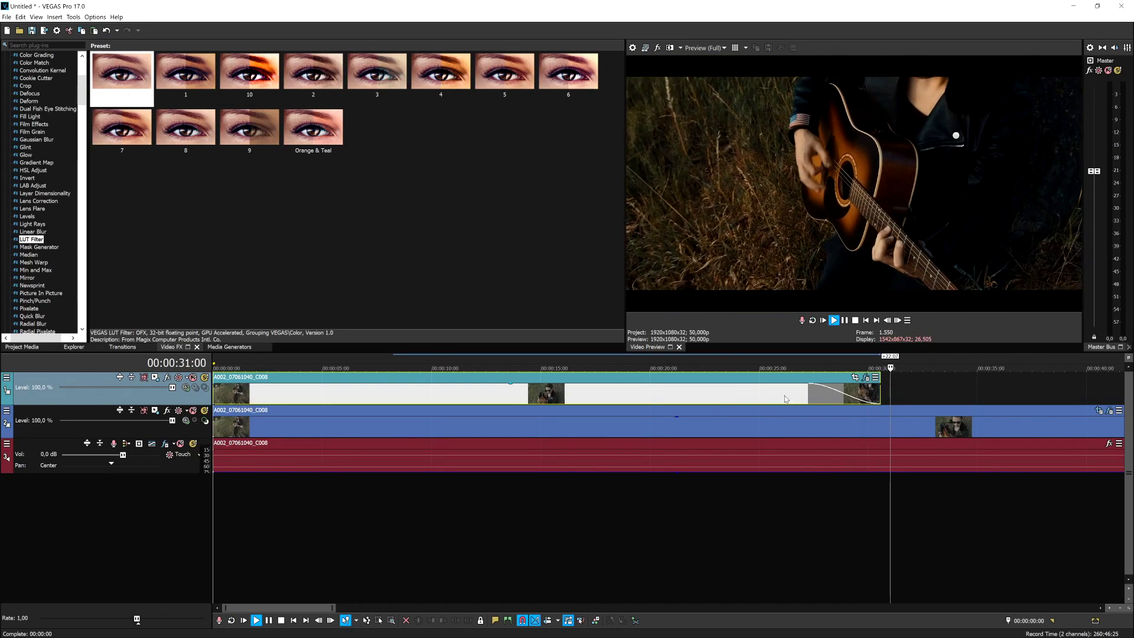
scroll(830, 389, "down", 3)
key("space")
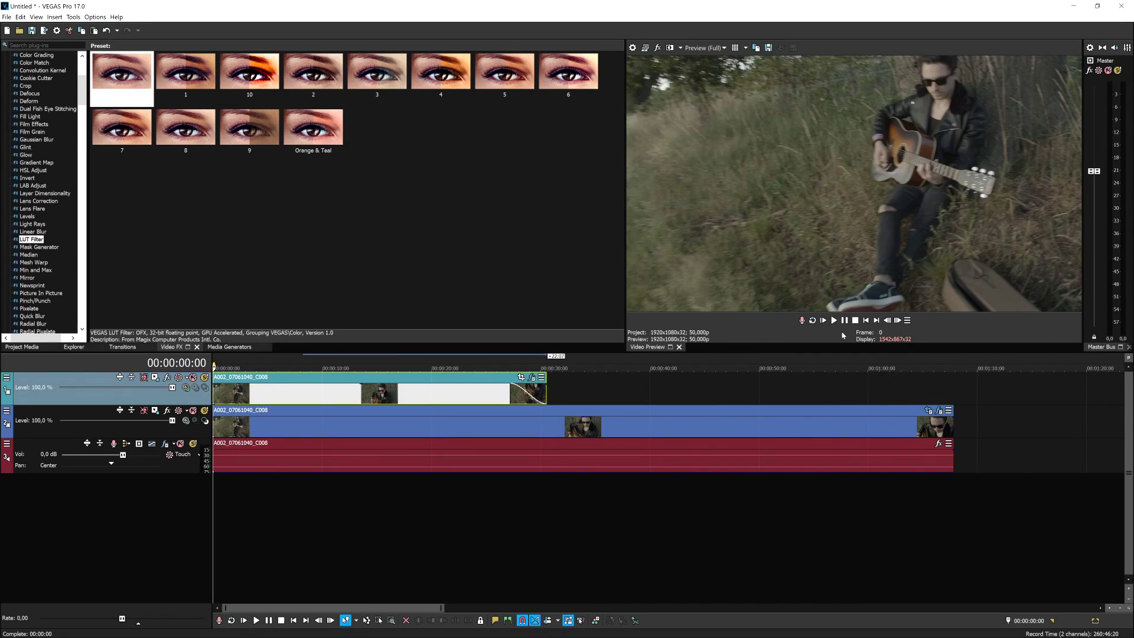